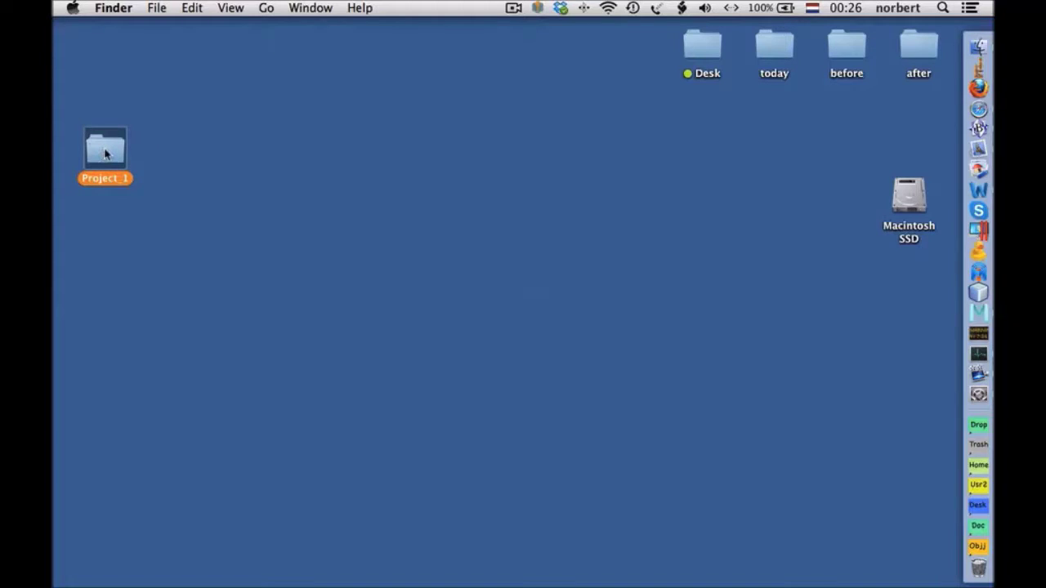
Step: Open the Project_1 folder from the desktop and move its window lower
double_click(105, 153)
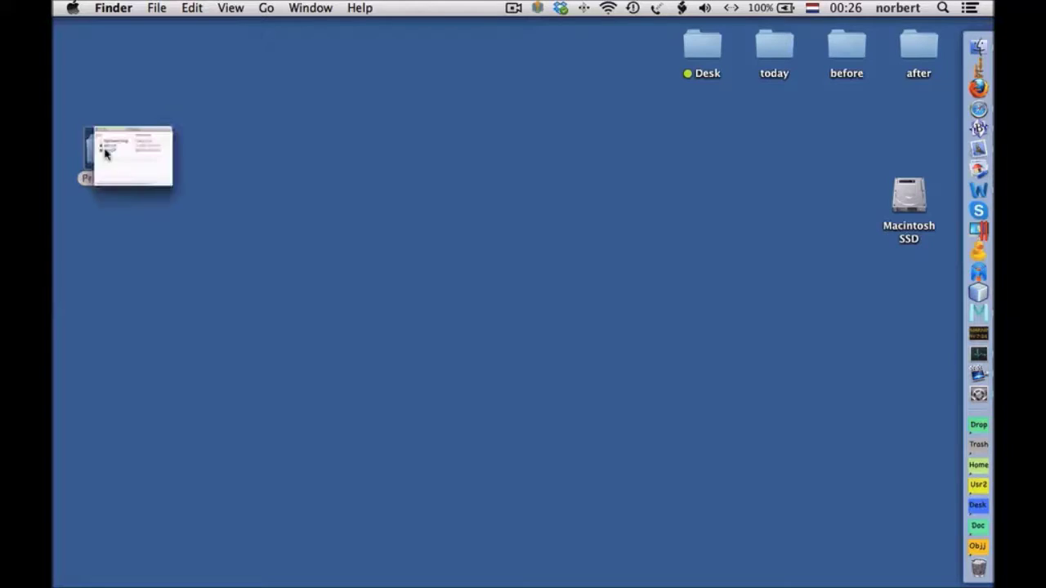
left_click_drag(264, 117, 267, 192)
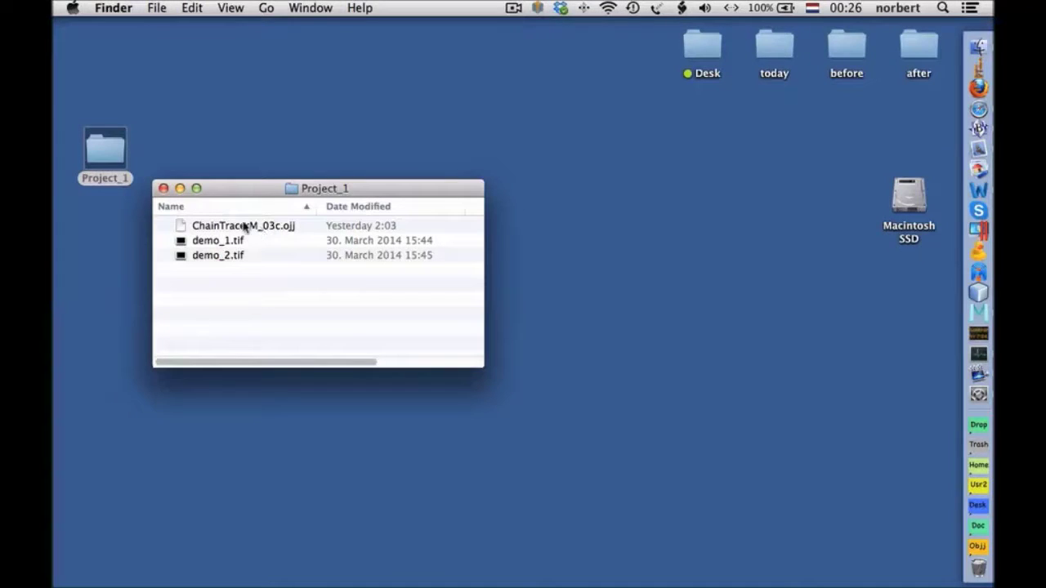
Step: Load the ChainTracerM_03c.ojj project into ImageJ and arrange its window to reveal the Images table
left_click(979, 70)
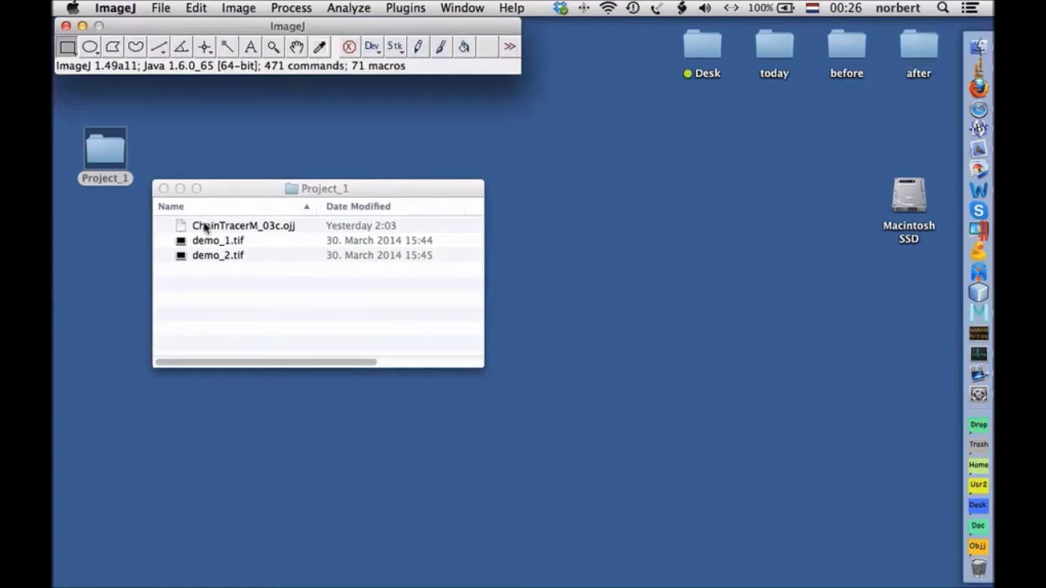
left_click_drag(207, 228, 255, 49)
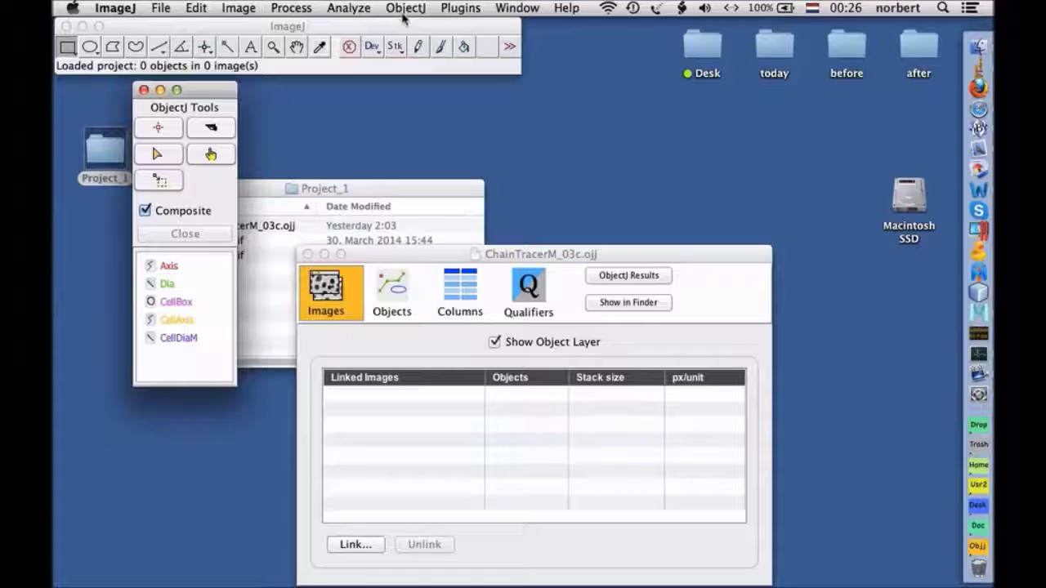
left_click_drag(423, 255, 408, 128)
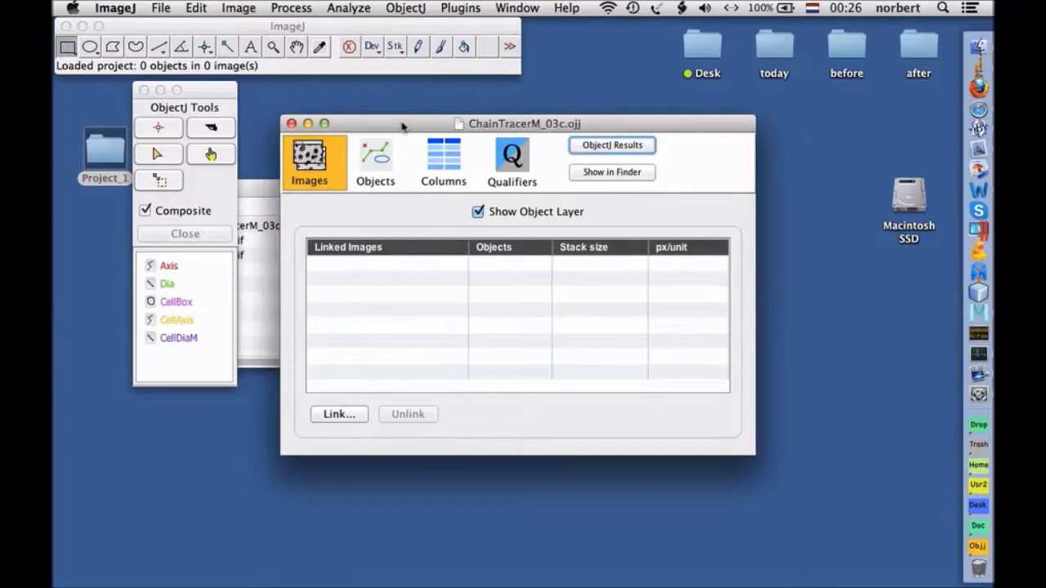
left_click_drag(400, 127, 374, 104)
left_click_drag(217, 93, 156, 92)
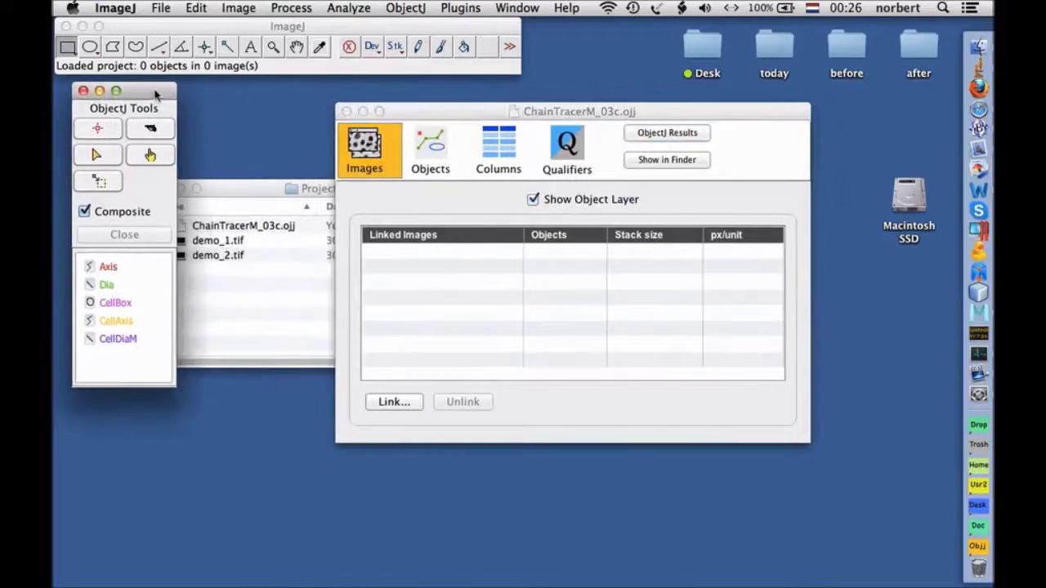
Step: Link demo_1.tif and demo_2.tif to the project by dropping them on the Images table
left_click(240, 192)
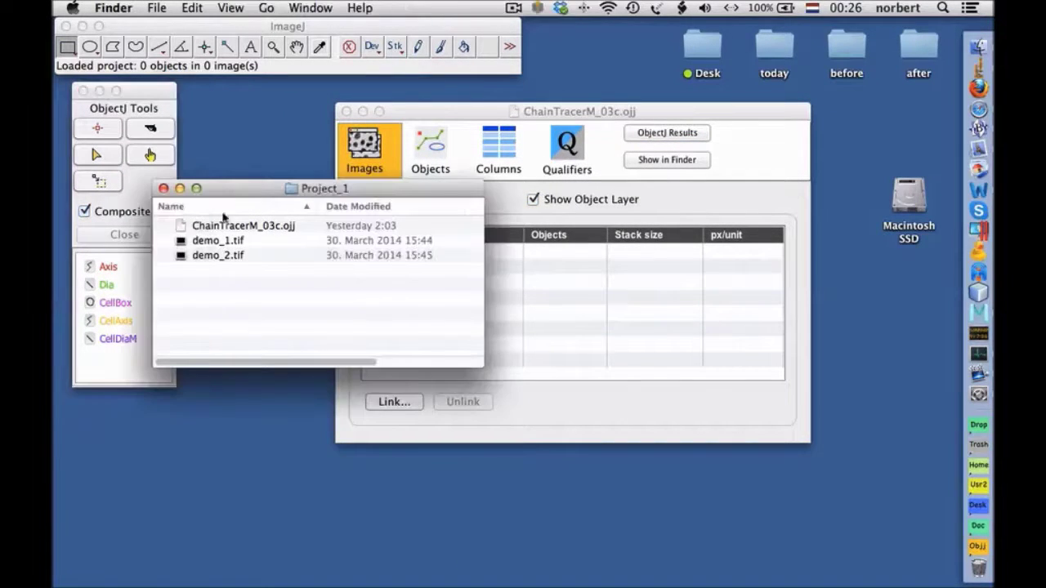
left_click(220, 241)
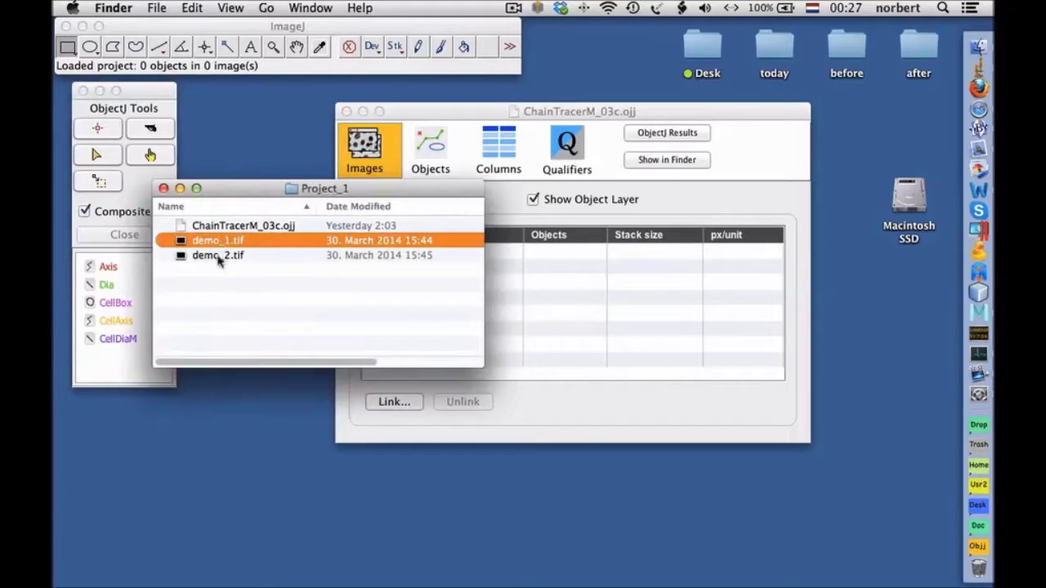
left_click(221, 255, "shift")
left_click_drag(220, 255, 501, 300)
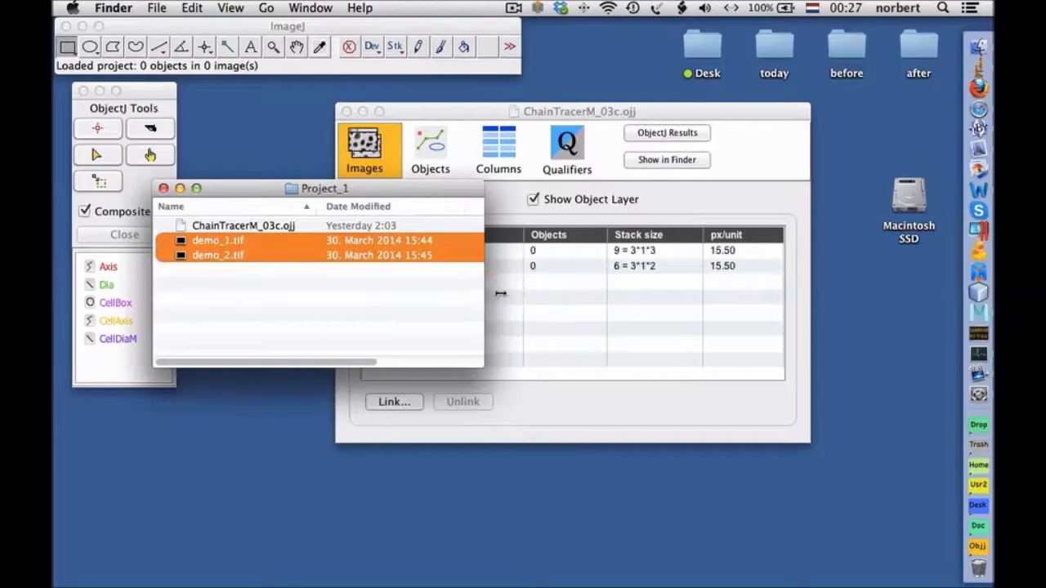
left_click_drag(487, 111, 462, 114)
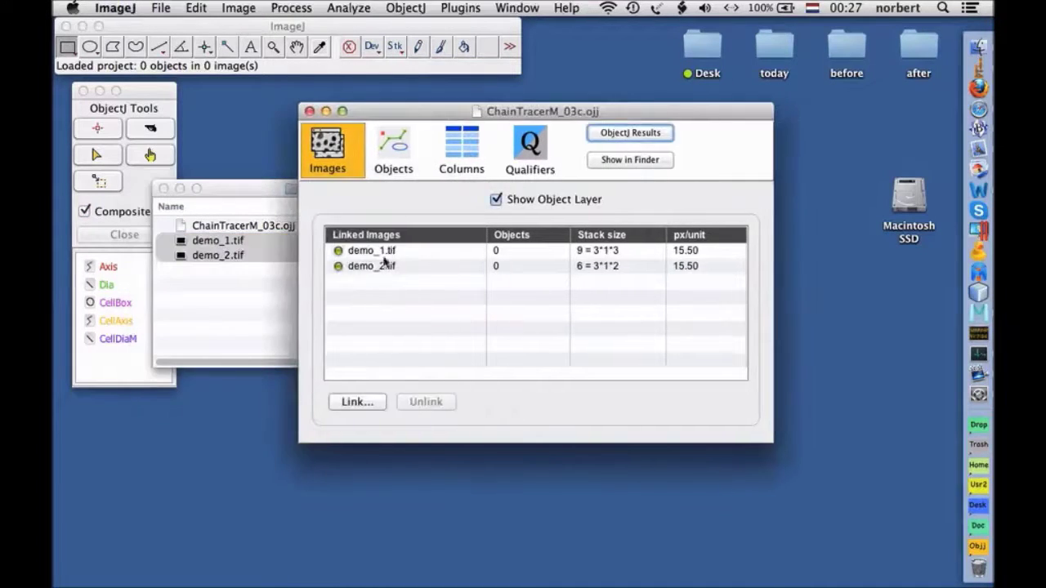
Step: Open demo_1.tif at 100% zoom and move its channel slider to the green GFP channel, c:3/3
double_click(372, 251)
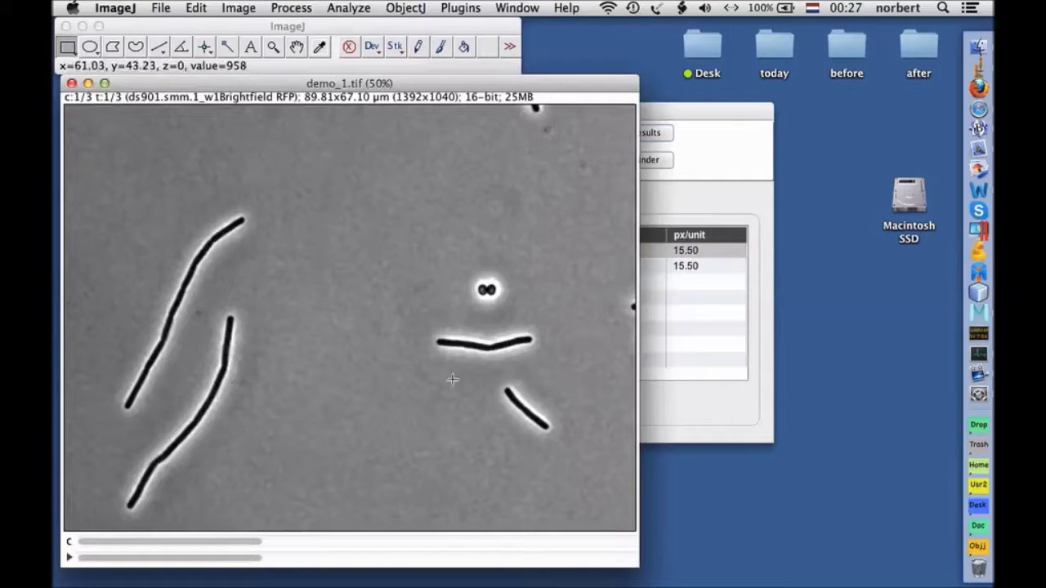
key("equal")
key("equal")
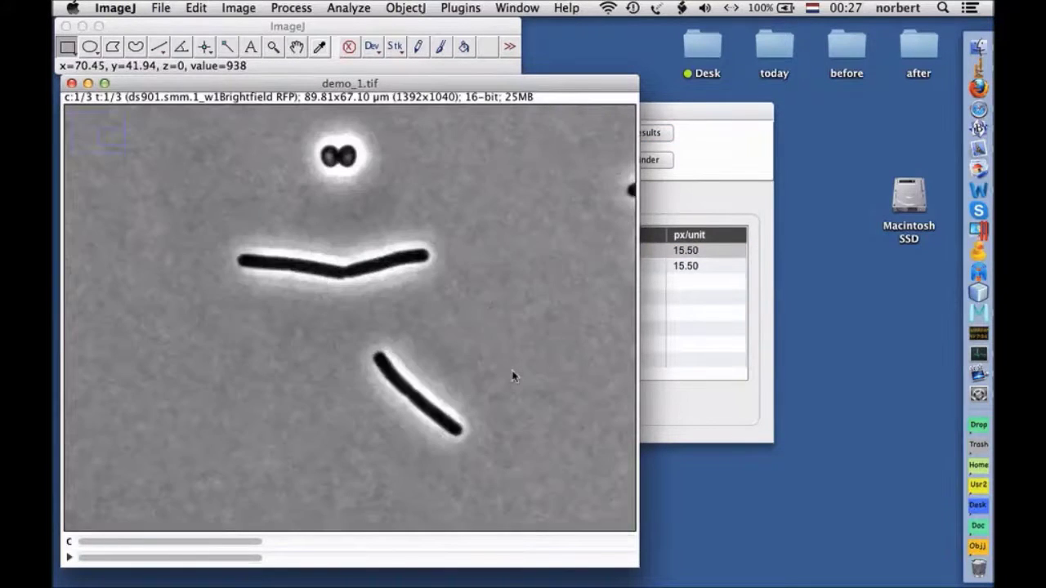
left_click(258, 543)
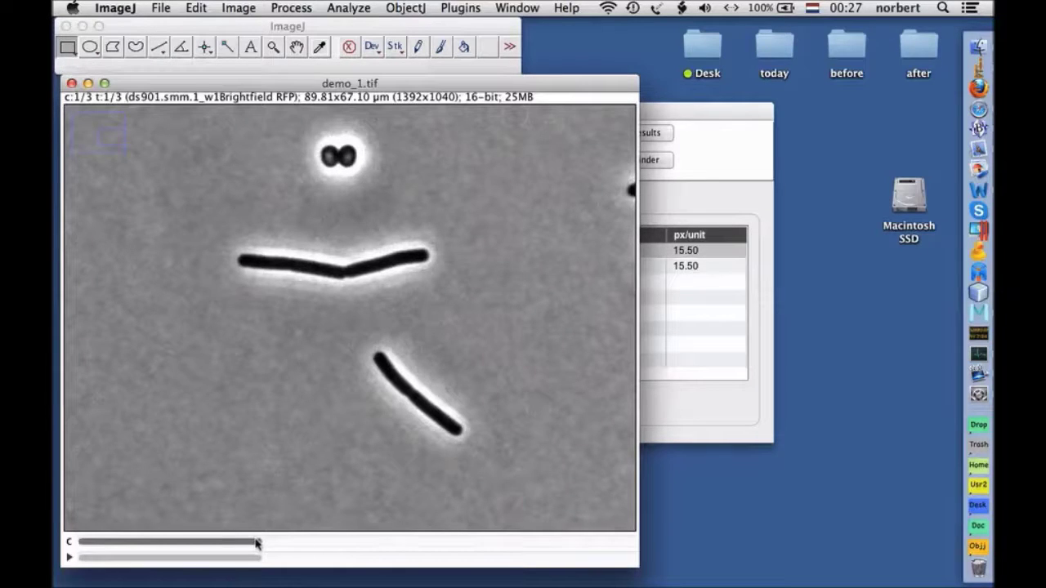
left_click_drag(258, 542, 385, 543)
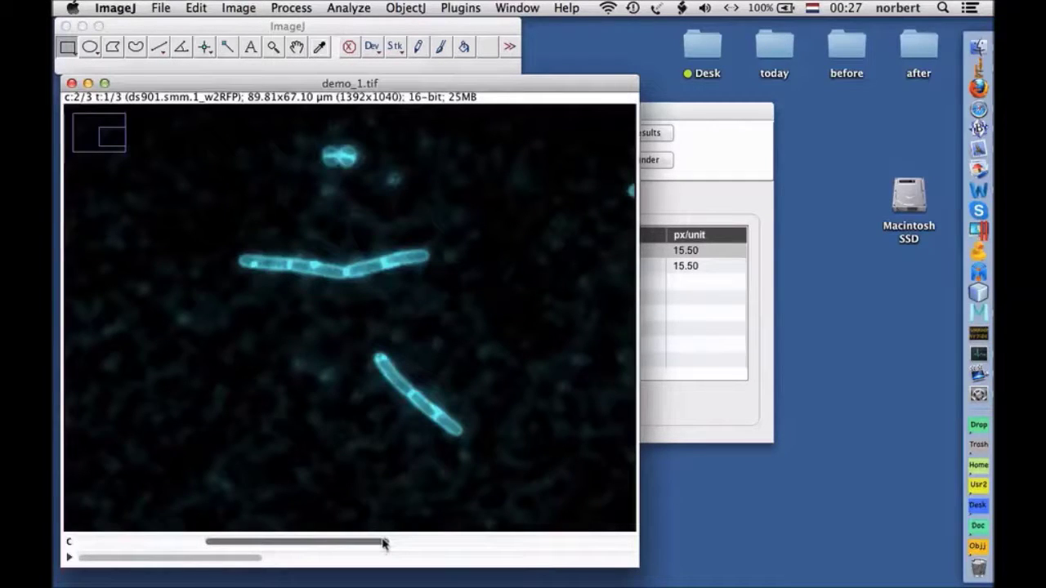
left_click_drag(384, 543, 595, 538)
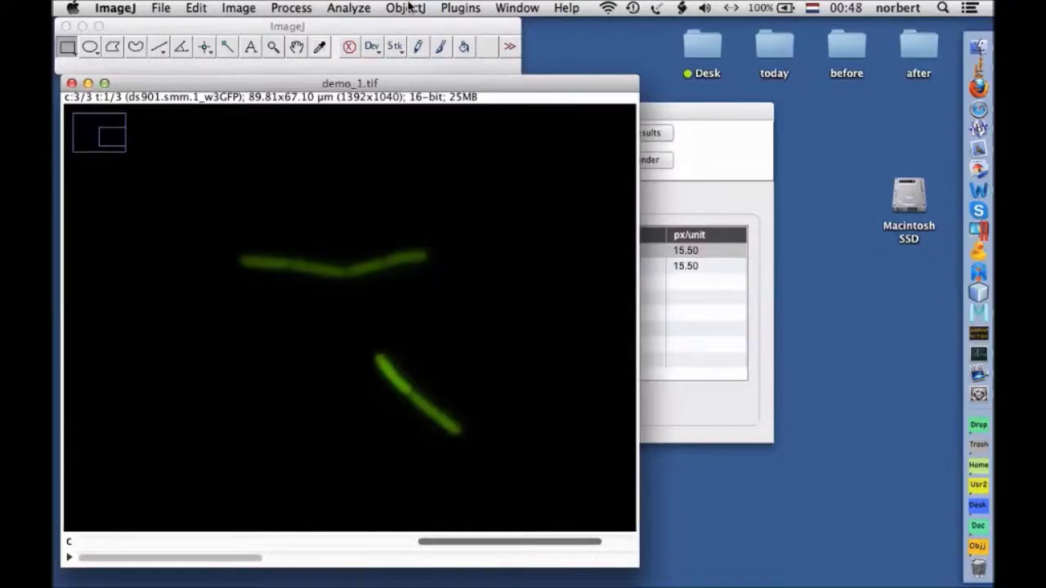
left_click(409, 7)
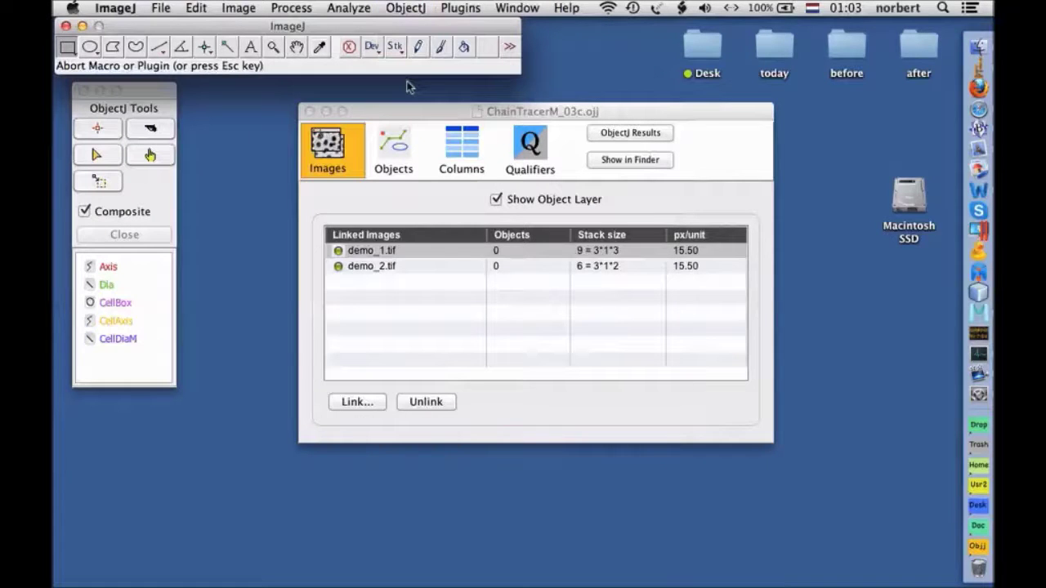
Step: Run Mark Filaments on both images, accept the two notices, then show the ObjectJ results
left_click(412, 8)
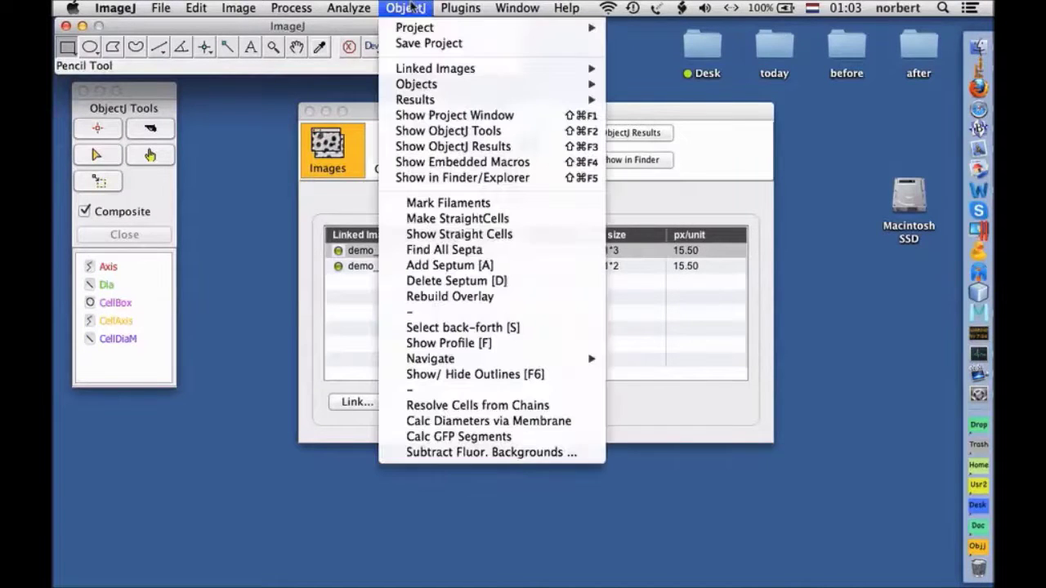
left_click(495, 203)
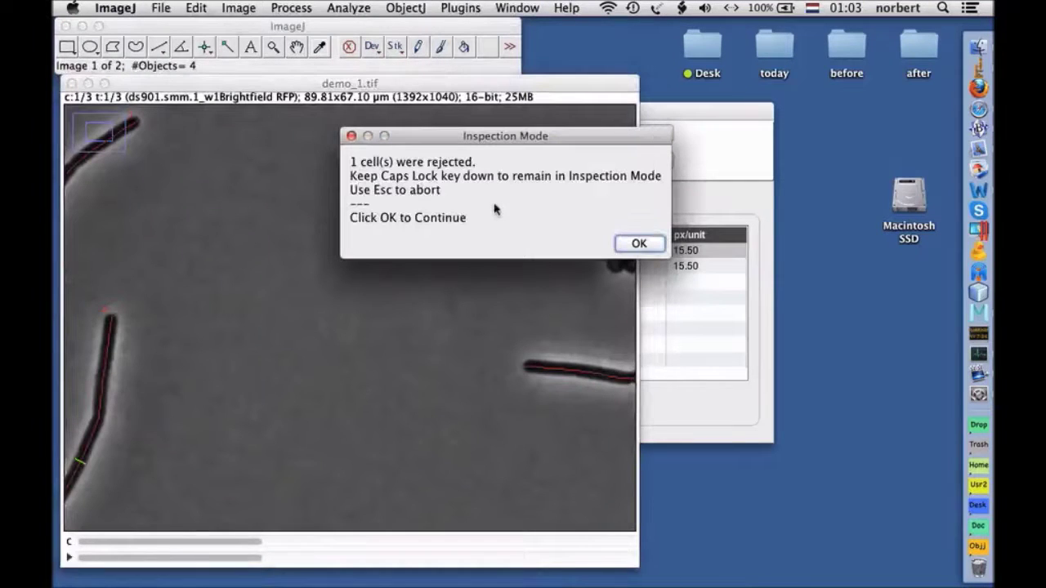
left_click(636, 243)
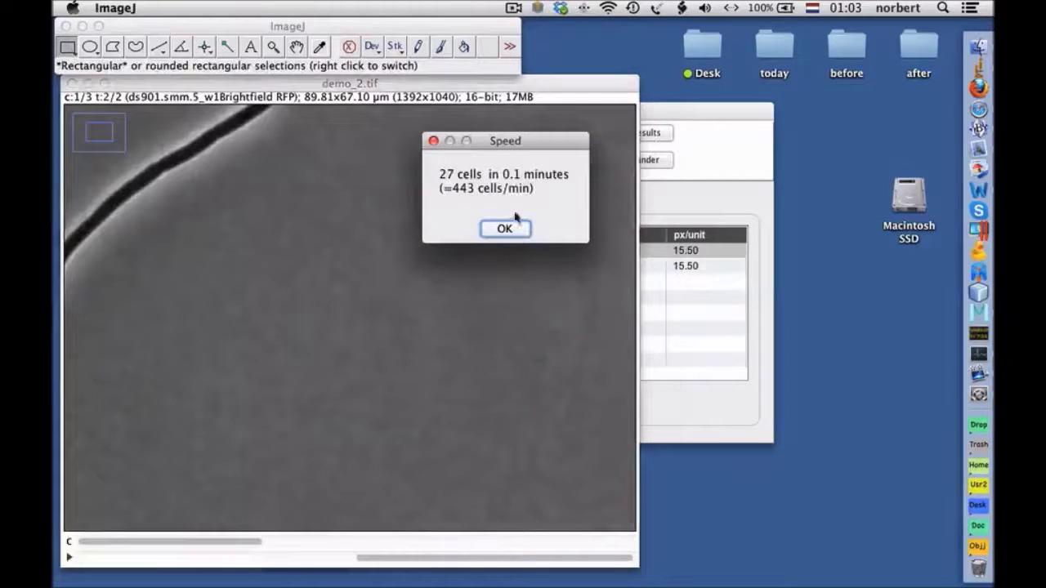
left_click(512, 227)
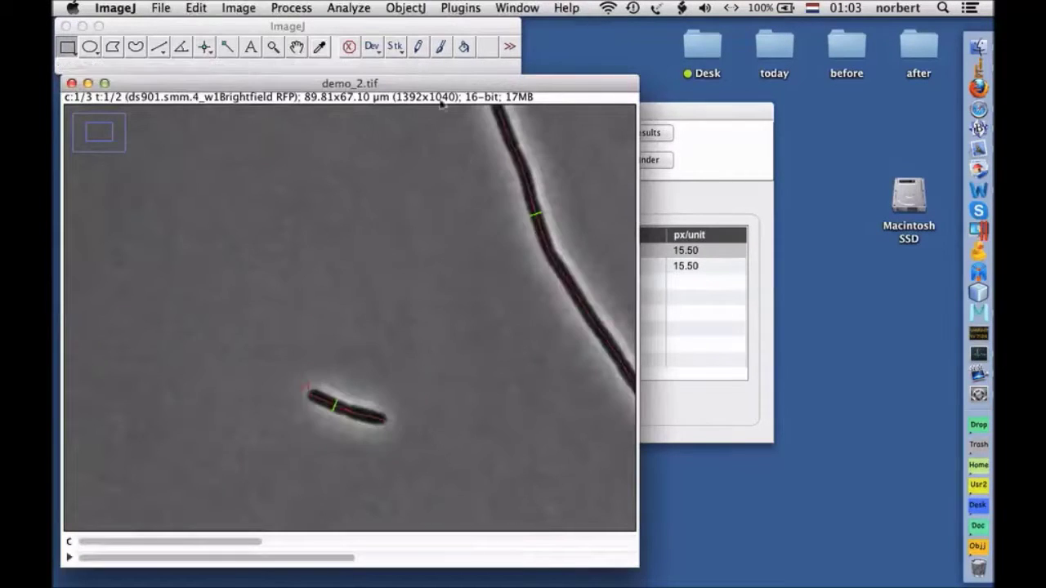
left_click(397, 9)
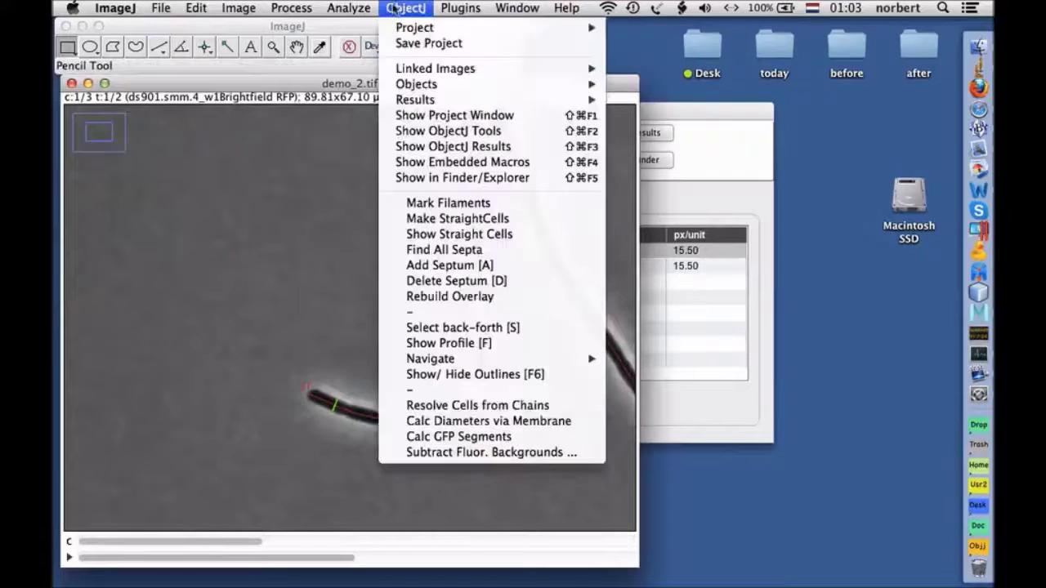
left_click(424, 147)
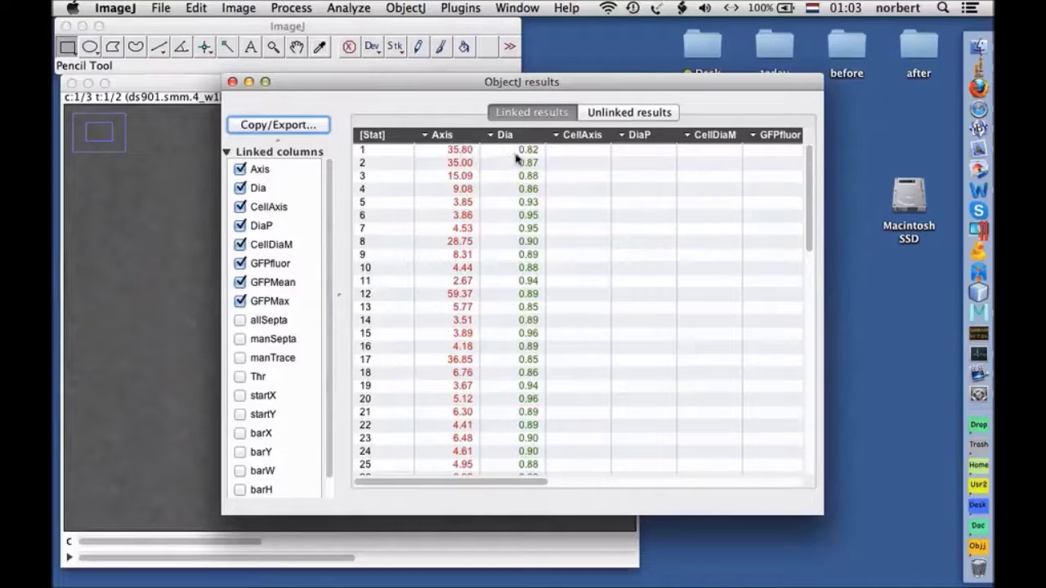
Step: Select object 4 in the results table and display its traced cell in demo_1.tif
left_click(440, 191)
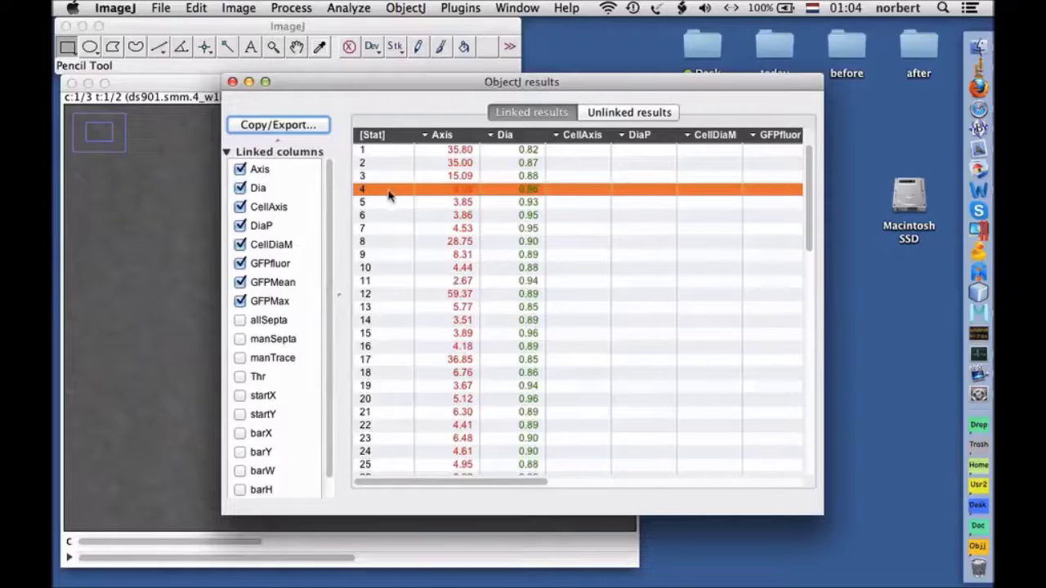
double_click(411, 193)
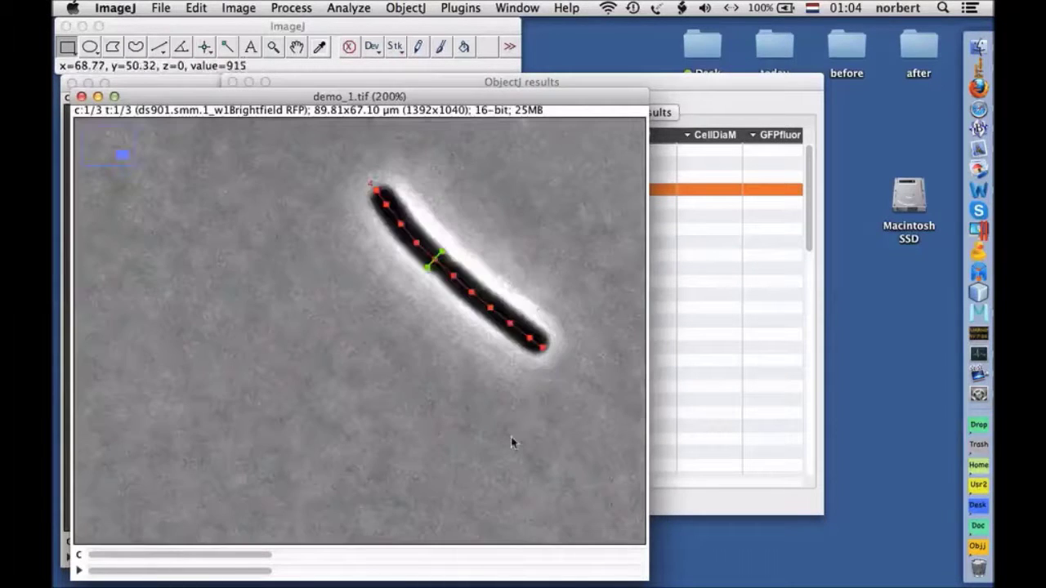
left_click(397, 9)
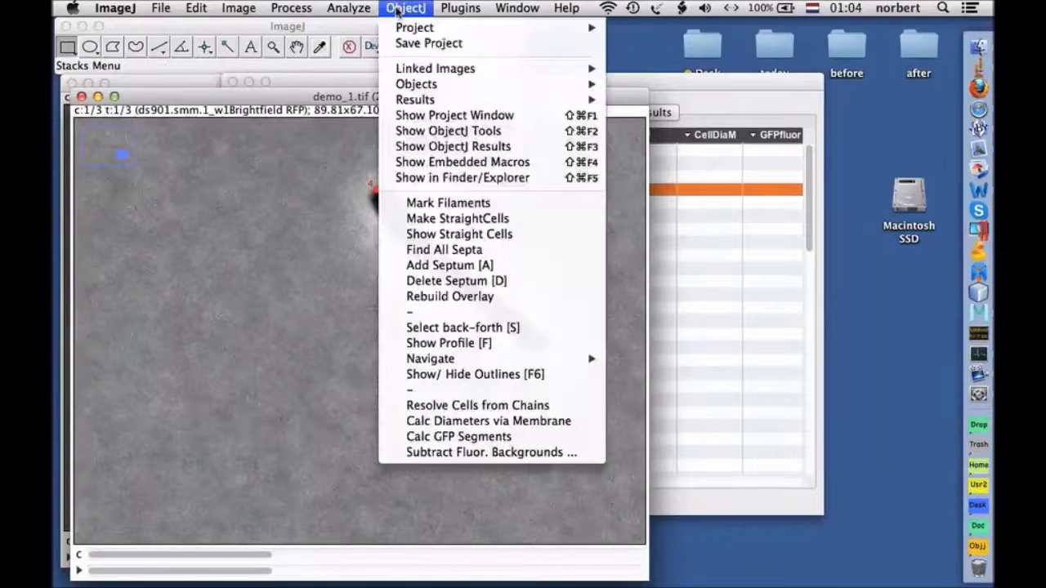
Step: Make the StraightCells image of 27 straightened cells and switch it to the cyan channel, c:2/3
left_click(463, 219)
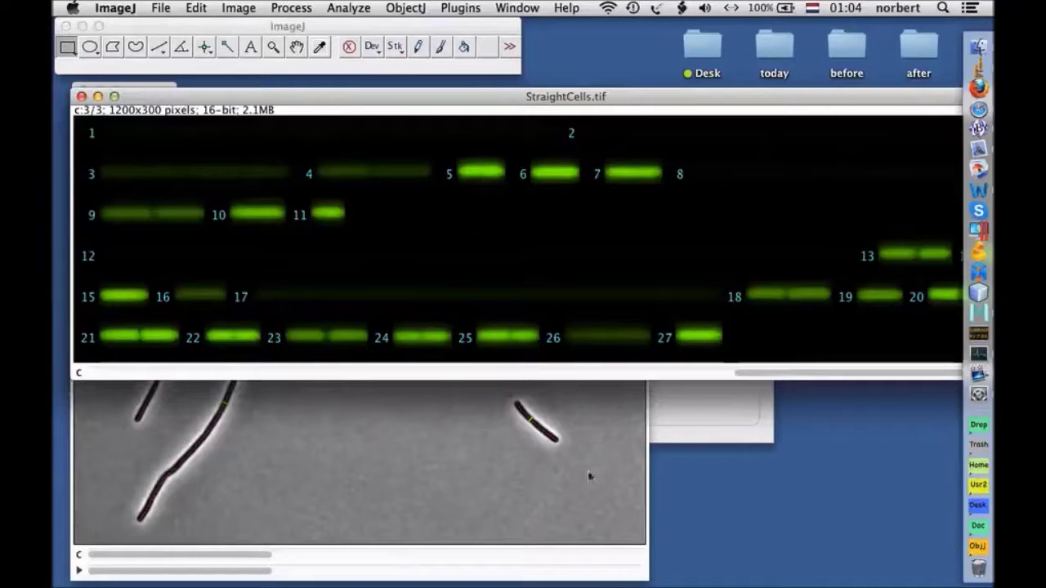
left_click(566, 373)
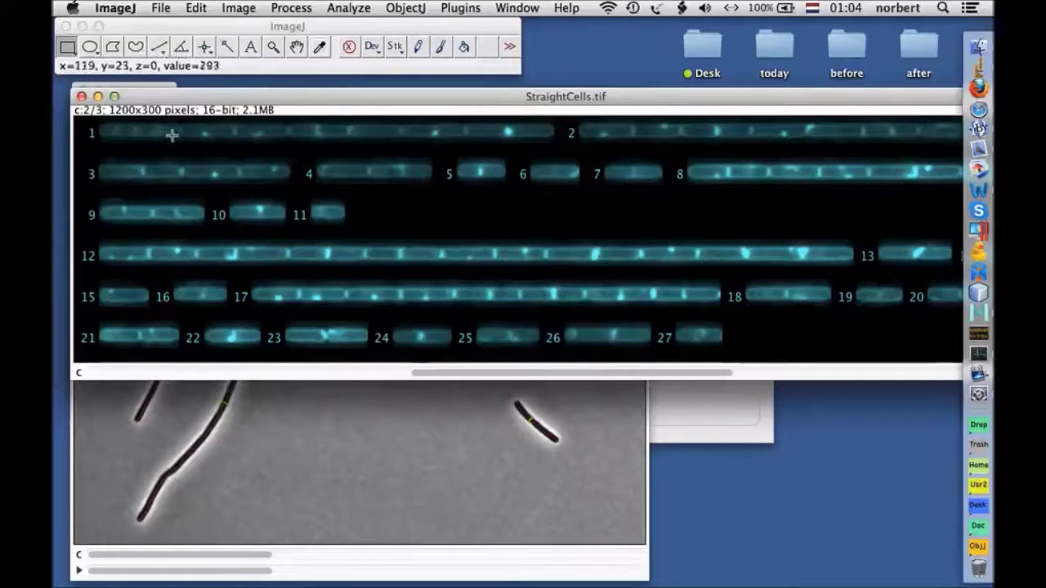
left_click(406, 8)
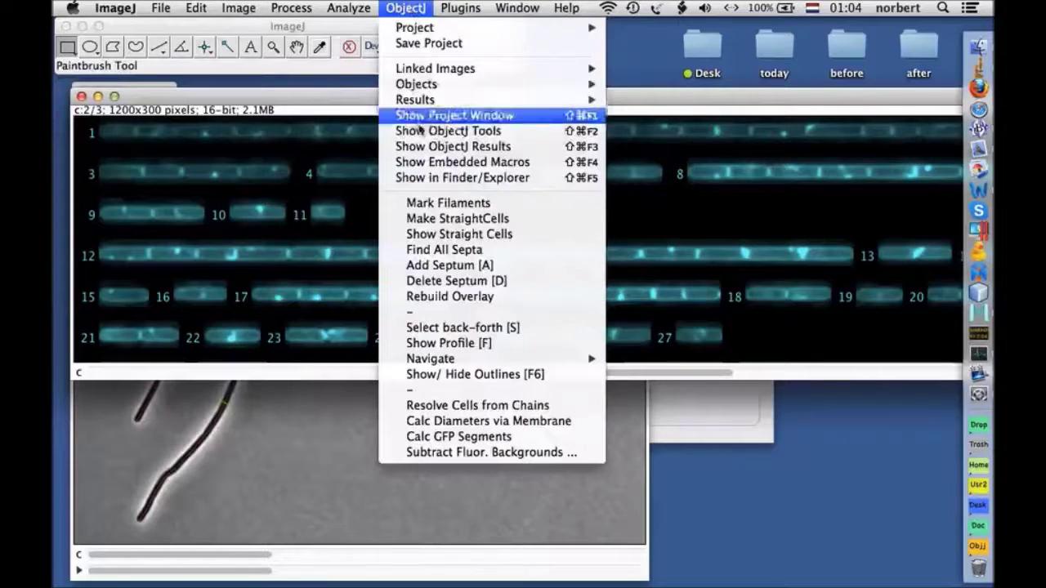
Step: Mark all septa, then add two in the top chain and delete two misplaced ones in the middle chain
left_click(426, 251)
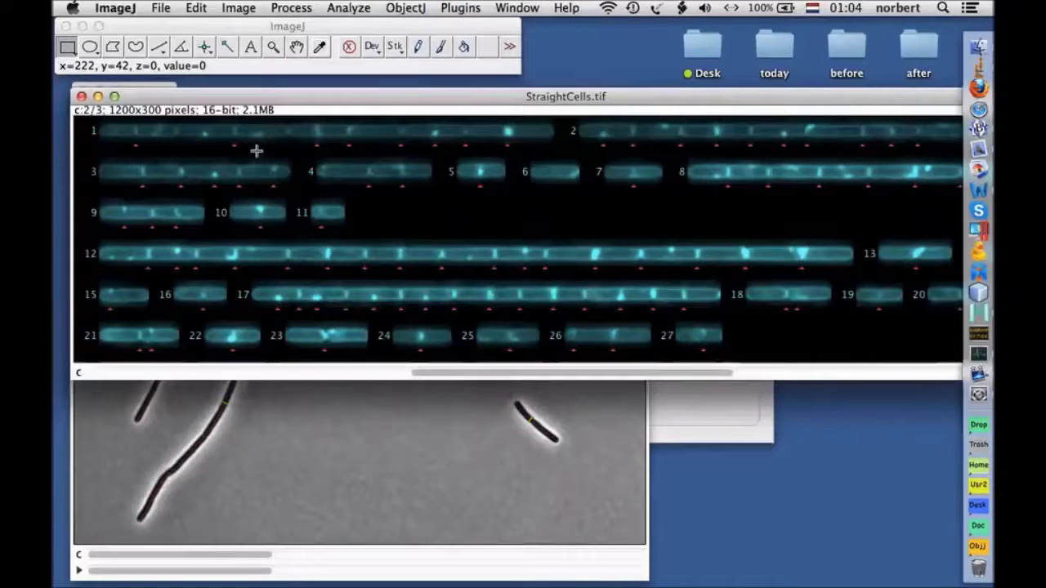
key("plus")
key("plus")
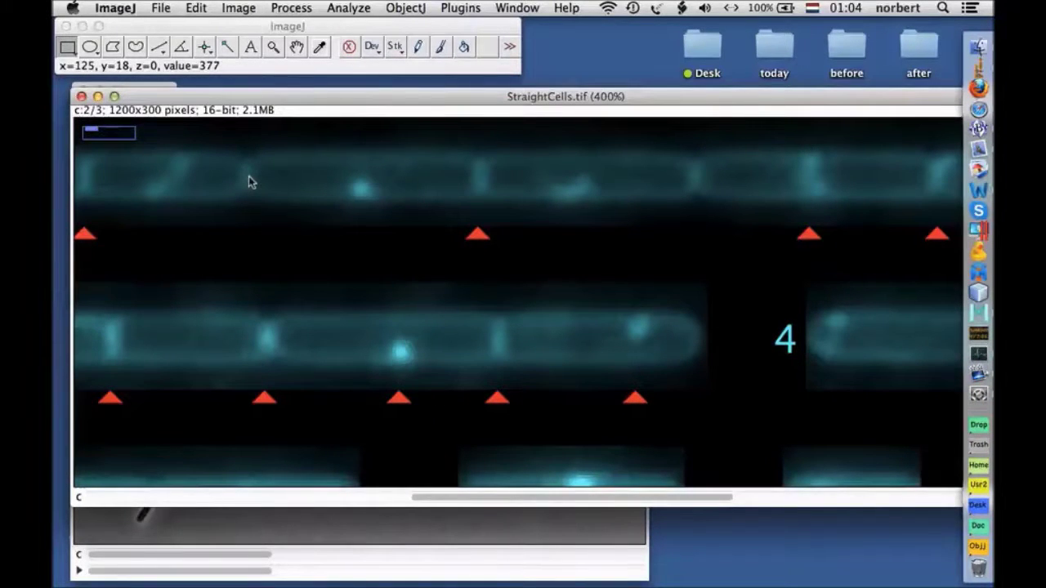
left_click(248, 176)
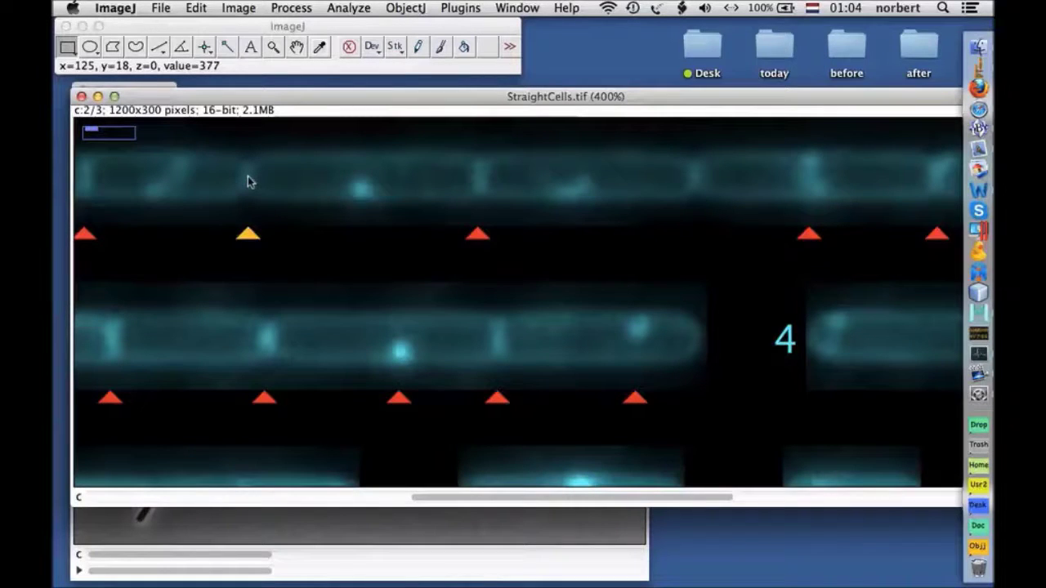
left_click(696, 176)
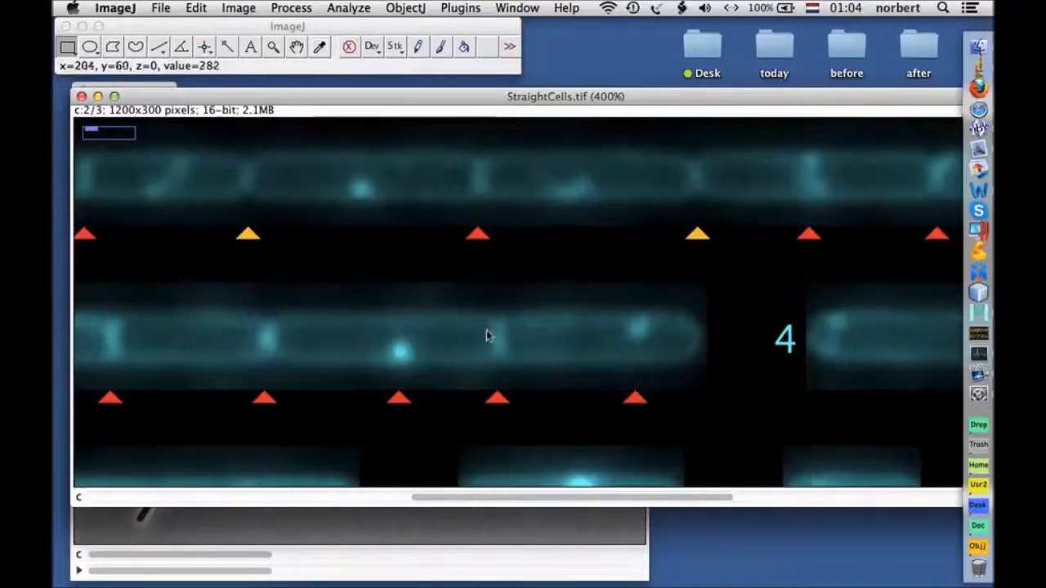
left_click(401, 400)
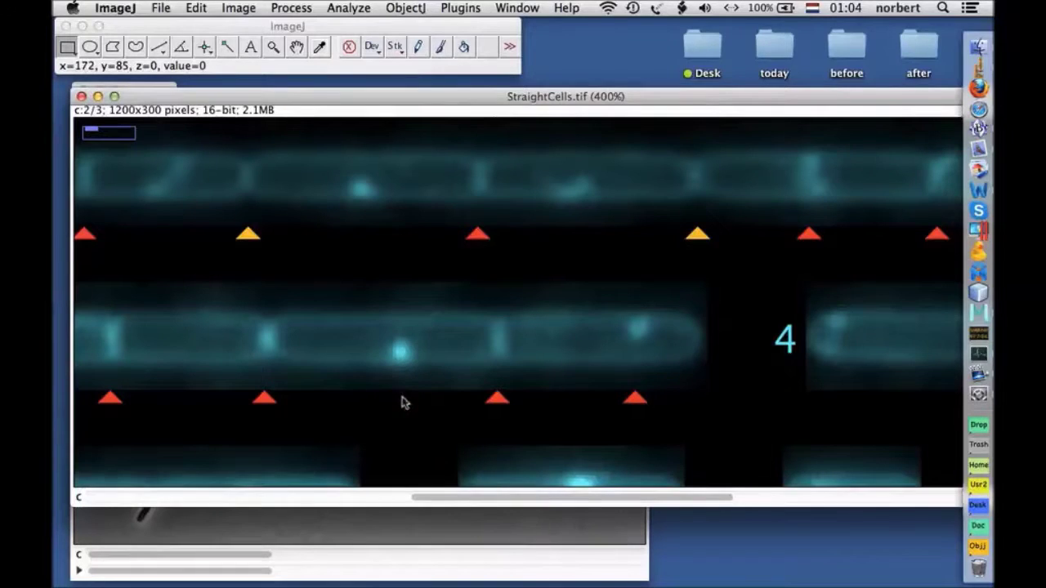
left_click(635, 401)
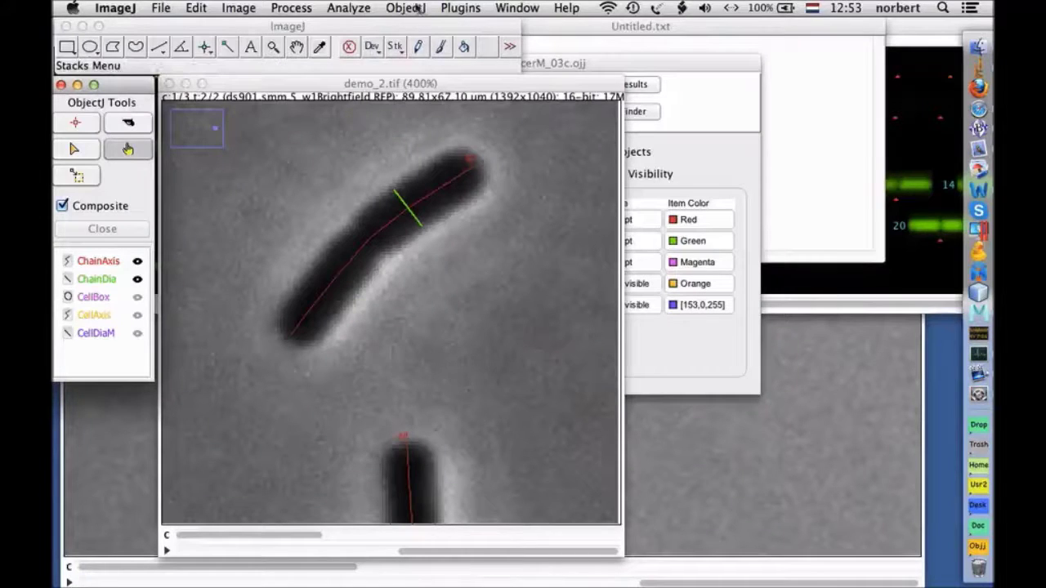
Step: Run ObjectJ > Resolve Cells from Chains on the traced chains
left_click(406, 7)
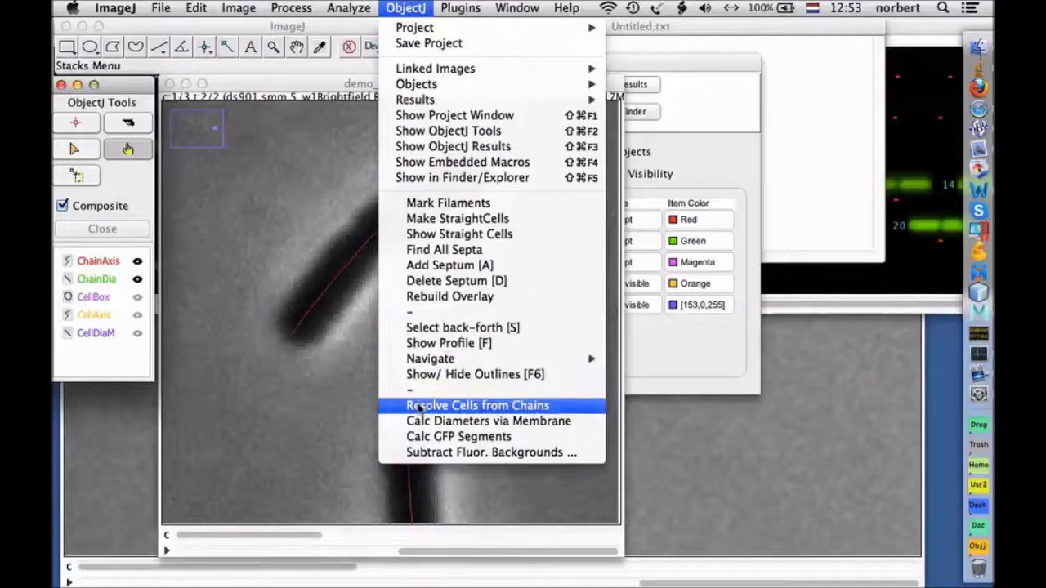
left_click(421, 6)
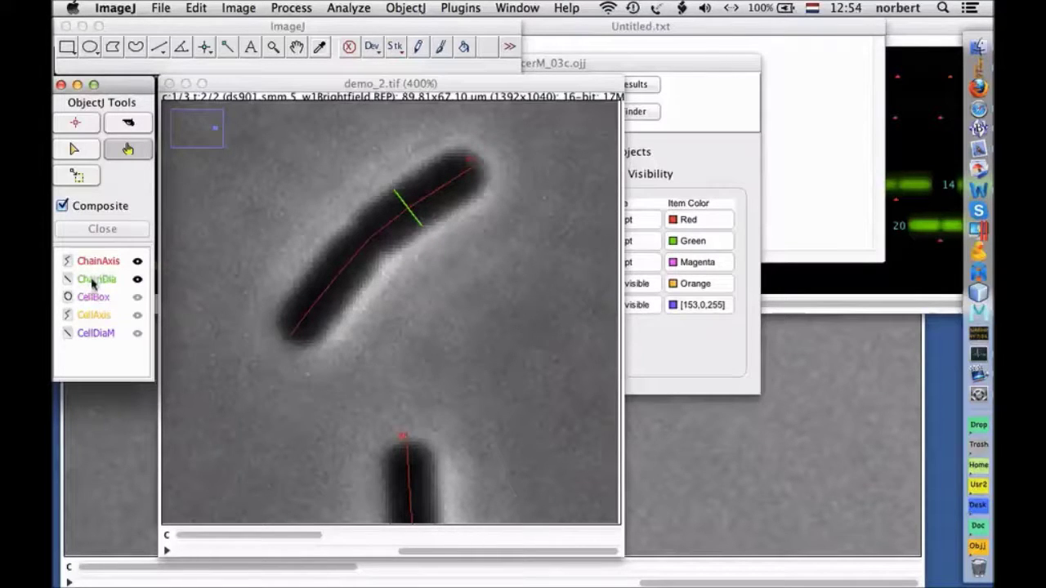
Step: Hide the ChainDia and ChainAxis overlays and show CellBox, CellAxis and CellDiaM instead
left_click(137, 266)
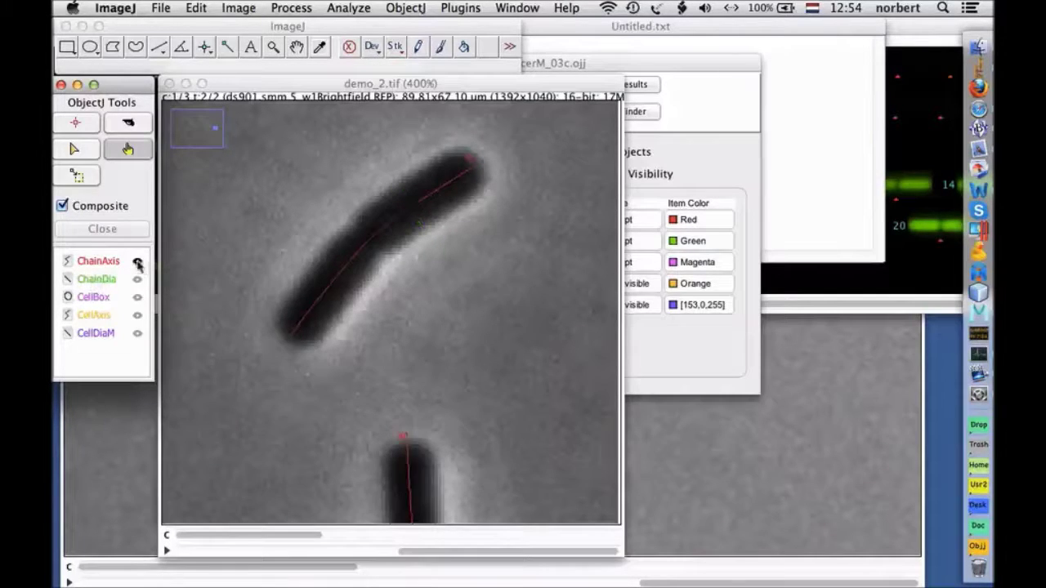
left_click(138, 280)
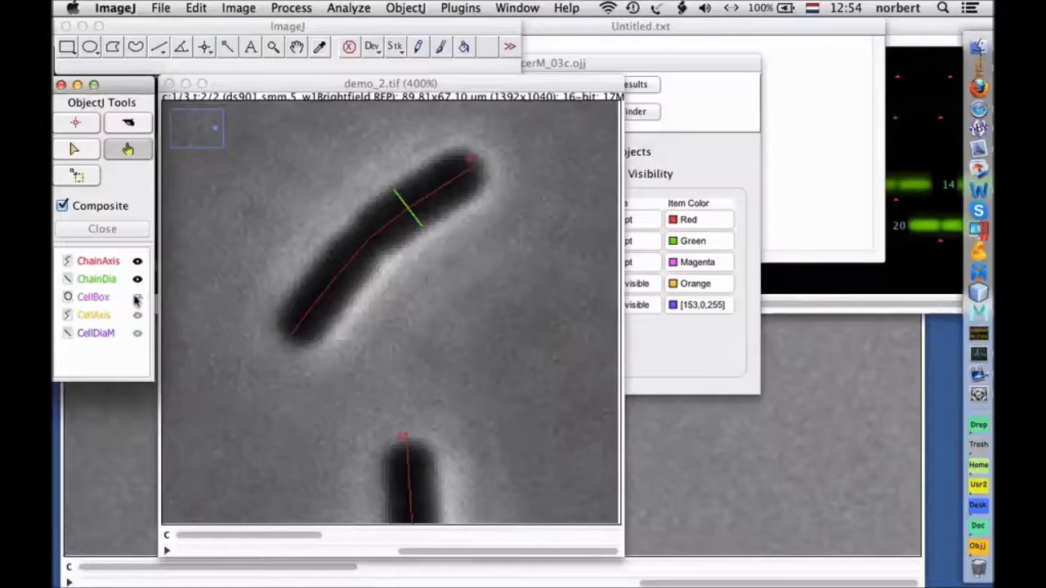
left_click(136, 280)
left_click(137, 261)
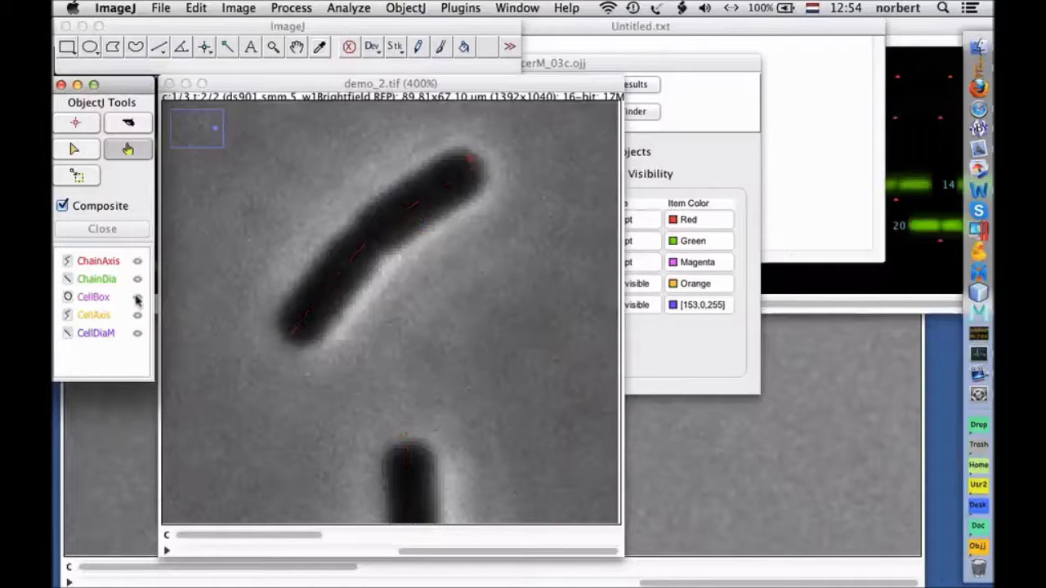
left_click(136, 297)
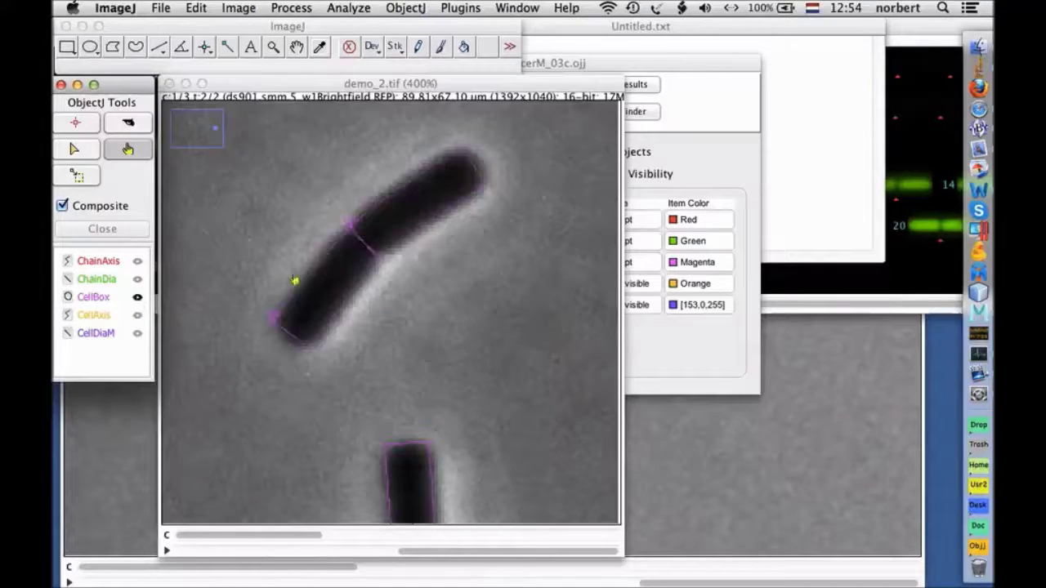
left_click(138, 318)
left_click(137, 334)
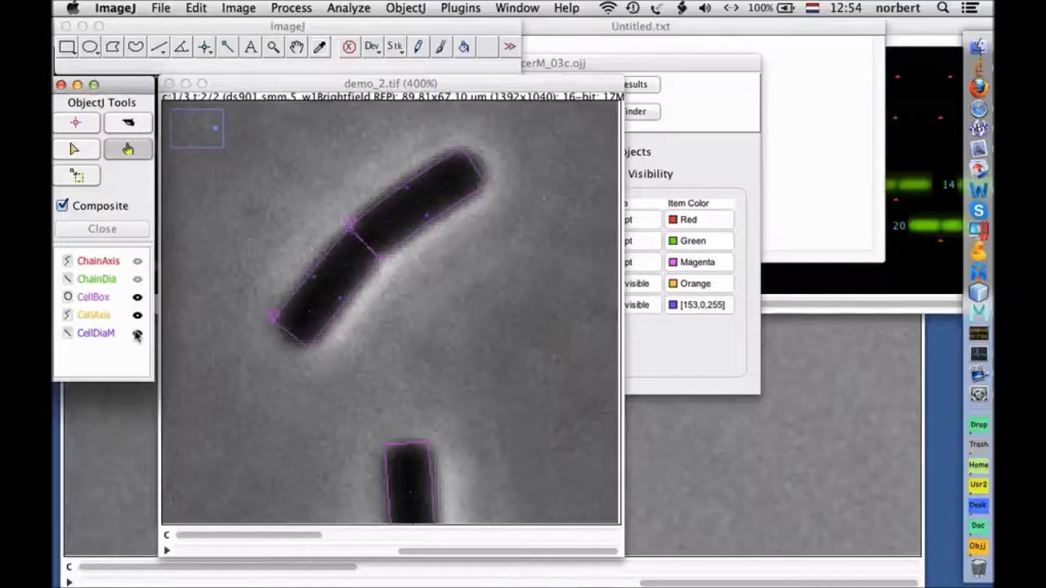
Step: Switch to the fluorescence channel and select the upper cell's chain axis and a cell axis
key("Right")
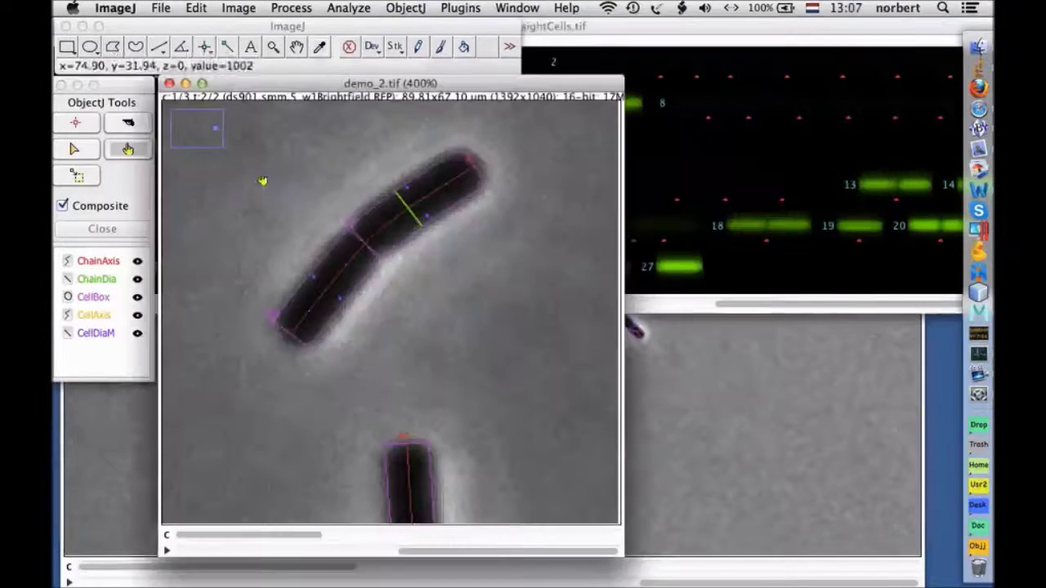
left_click(478, 174)
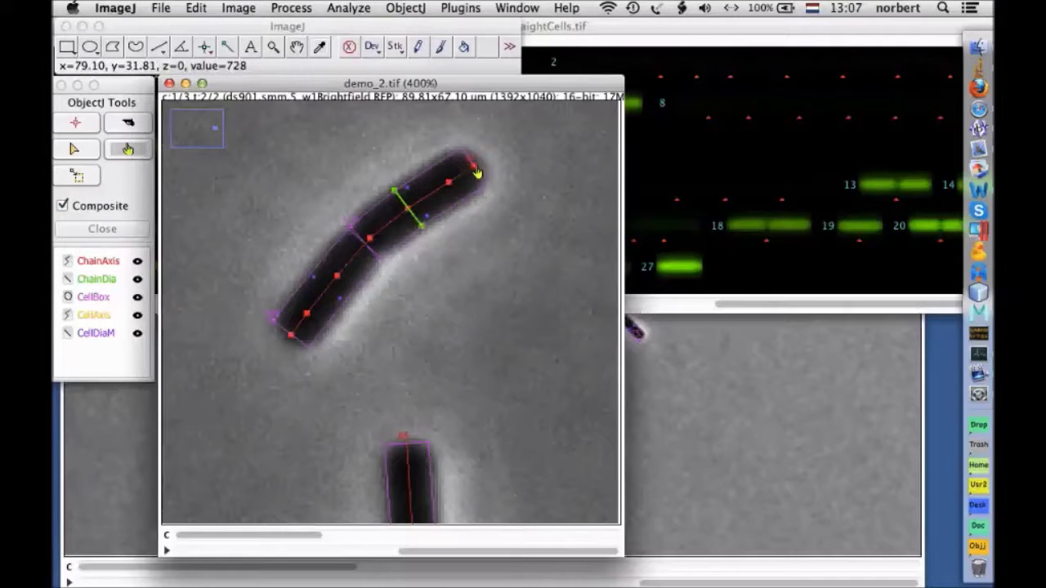
left_click(276, 332)
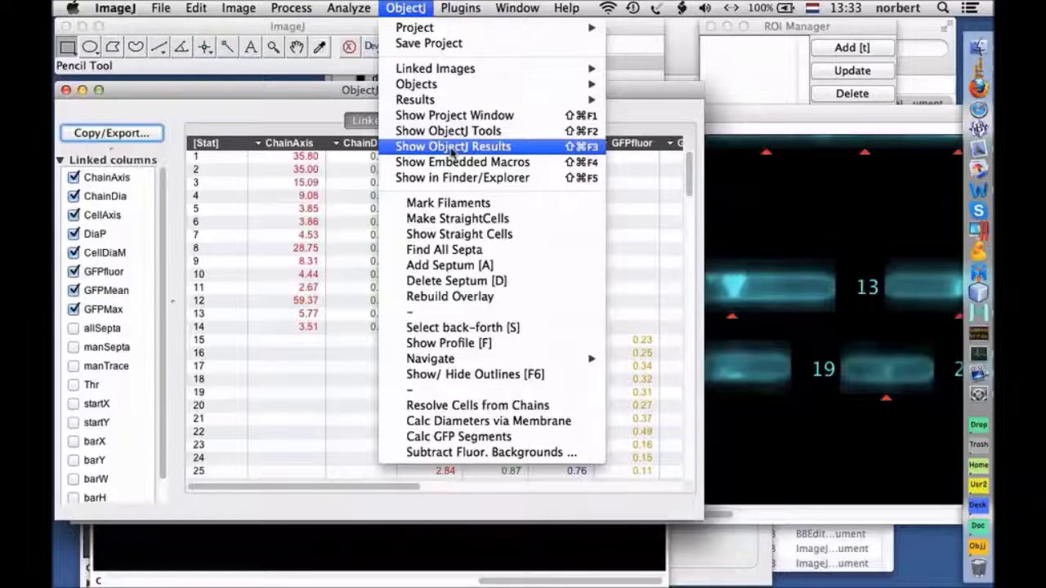
Step: Show the ObjectJ results and select the ChainAxis, ChainDia and cell measurement column headers
left_click(452, 147)
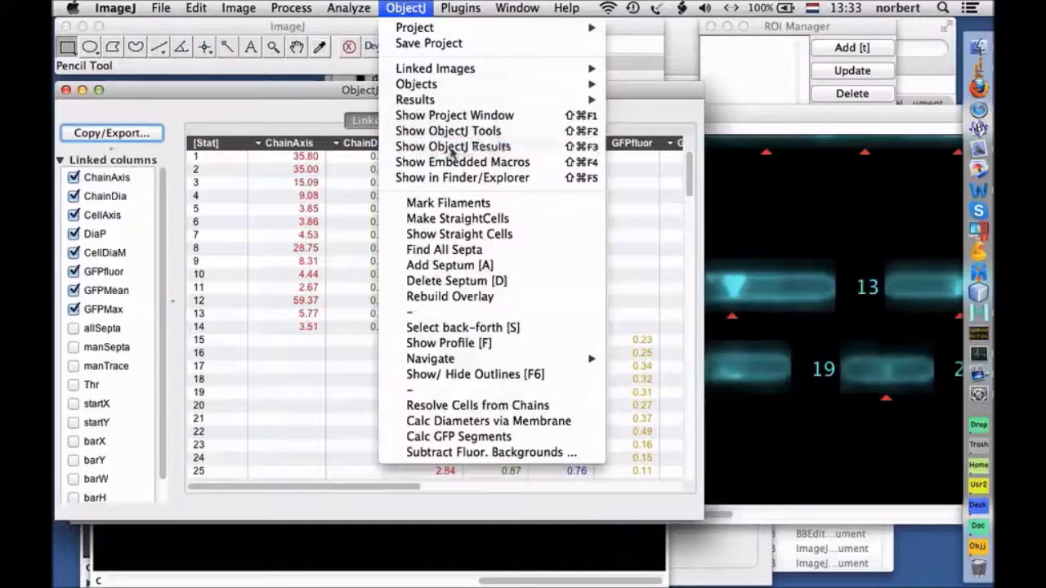
left_click(283, 144)
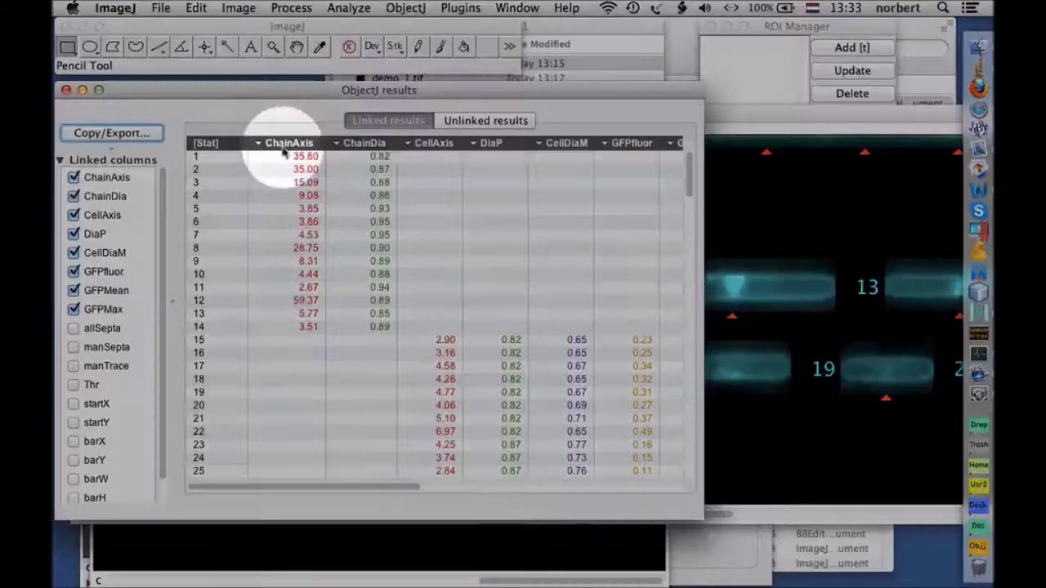
left_click(343, 144)
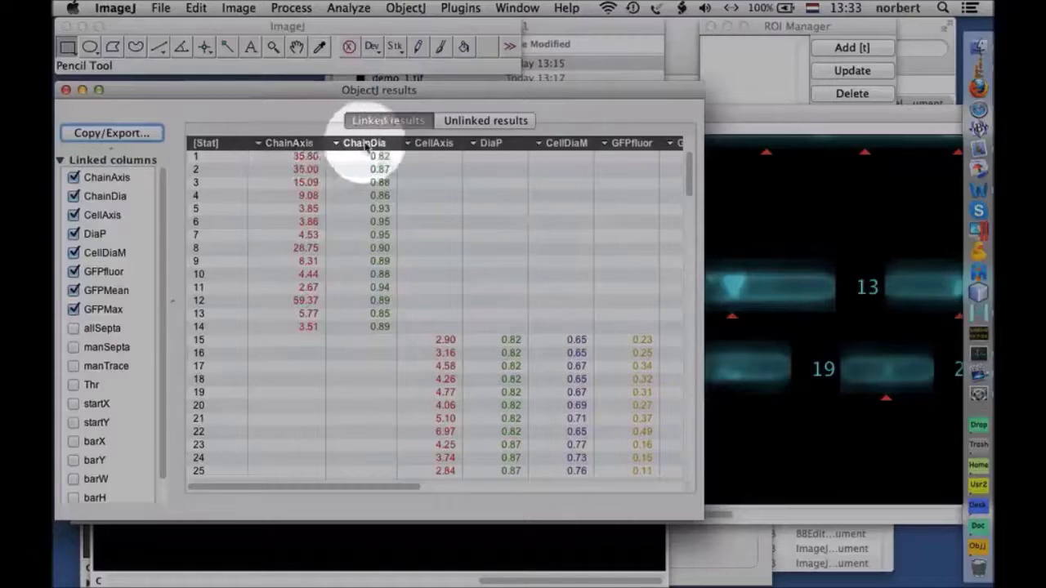
left_click(474, 145)
left_click(578, 144)
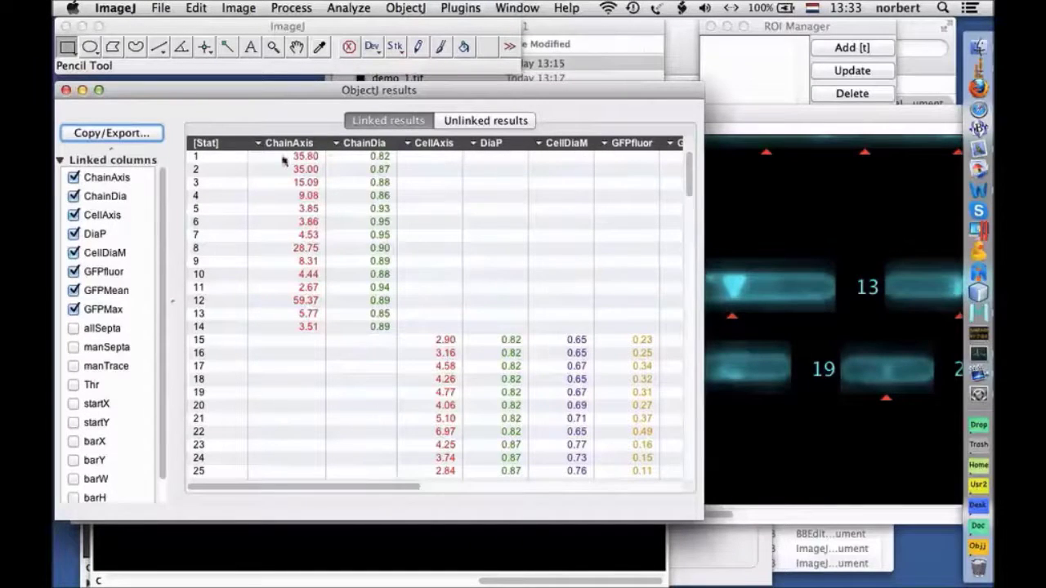
left_click(208, 144)
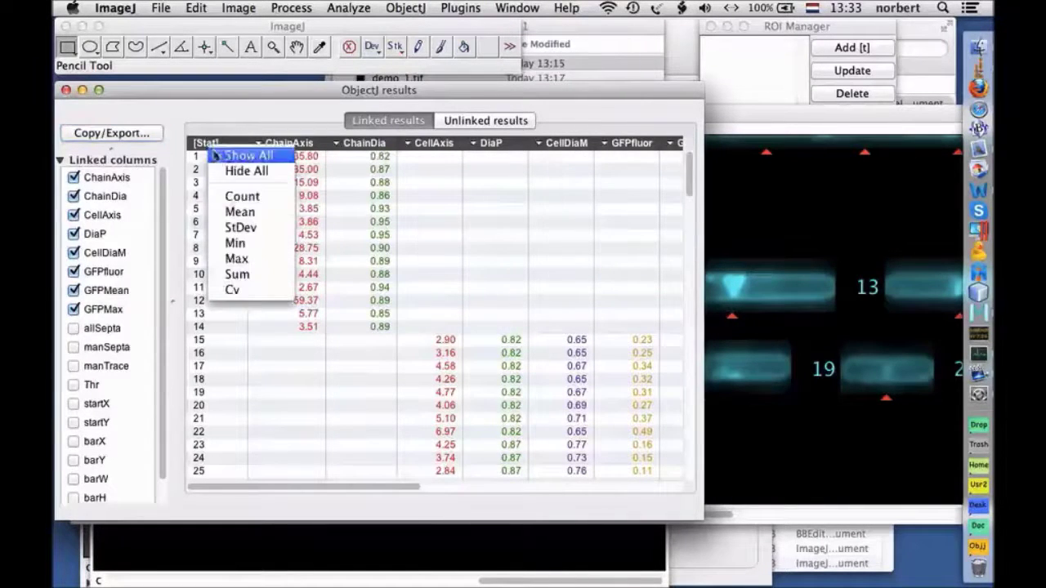
Step: Show all summary statistic rows, sort by GFPfluor with max at top, and select top row 42 (9.27)
left_click(219, 157)
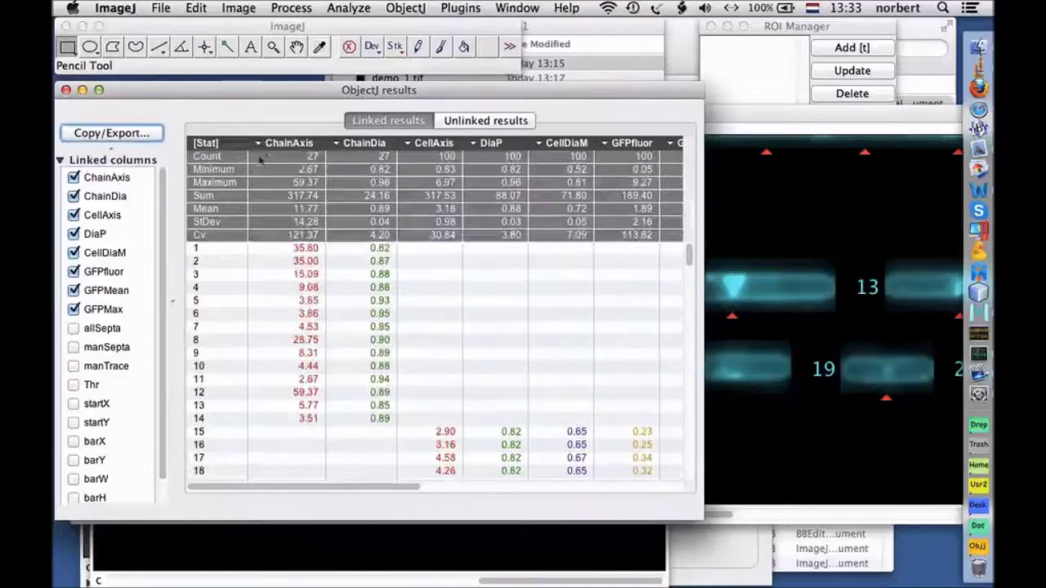
left_click(631, 144)
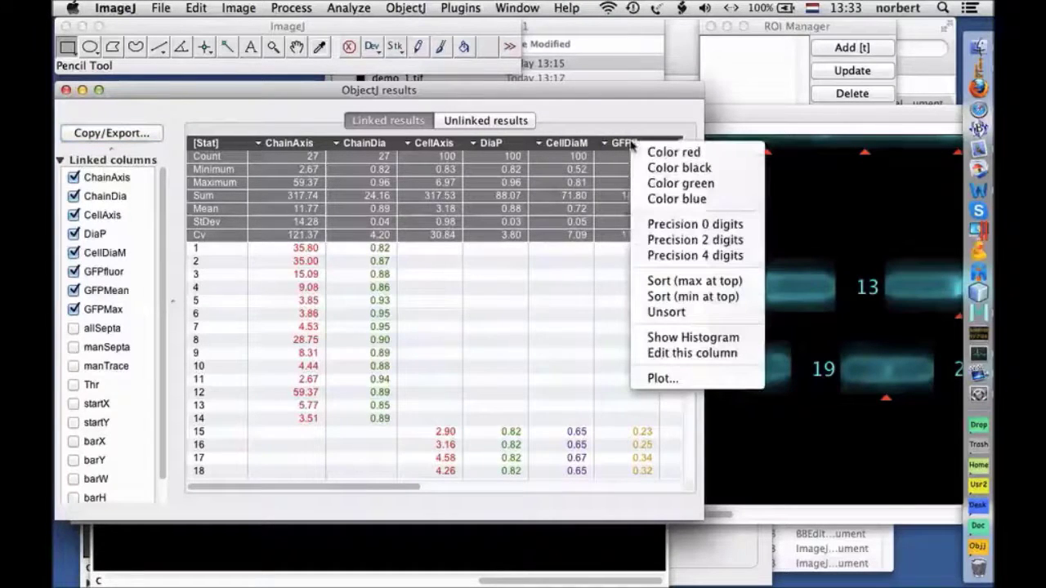
left_click(642, 282)
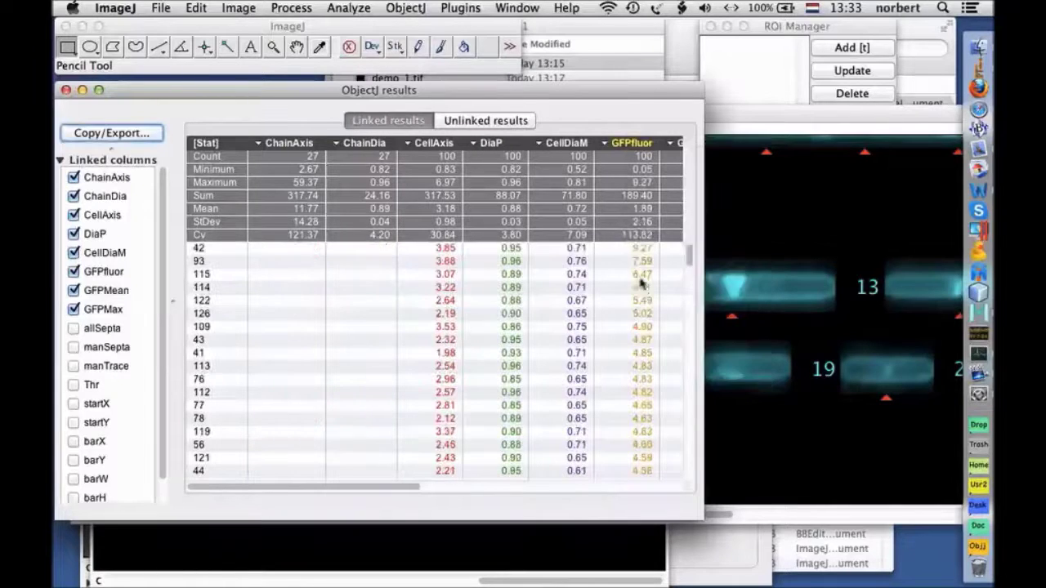
left_click(635, 250)
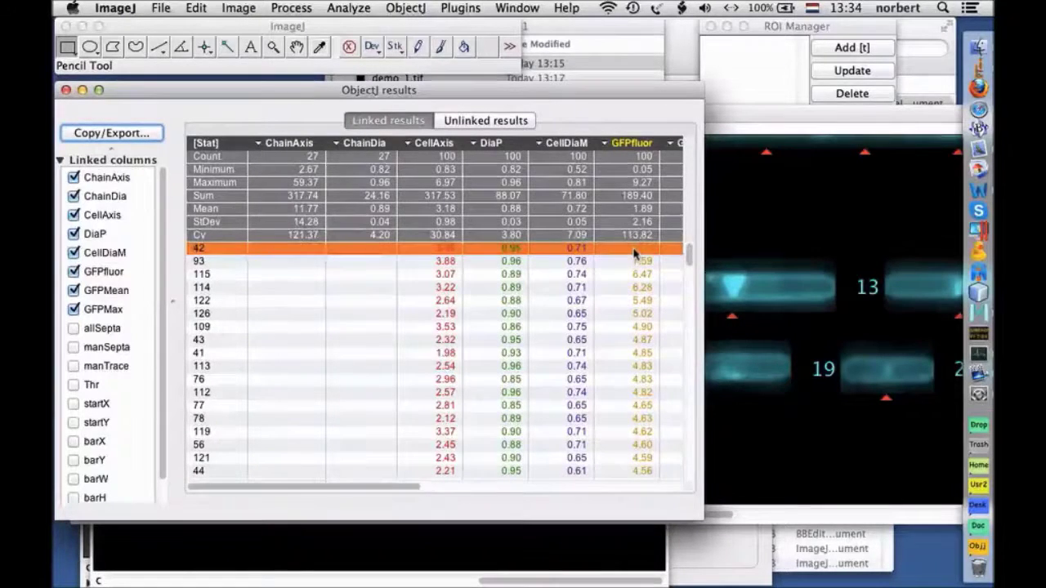
Step: View row 42's cell in demo_1.tif on the GFP channel, then show the GFPfluor histogram (100 cells)
double_click(635, 250)
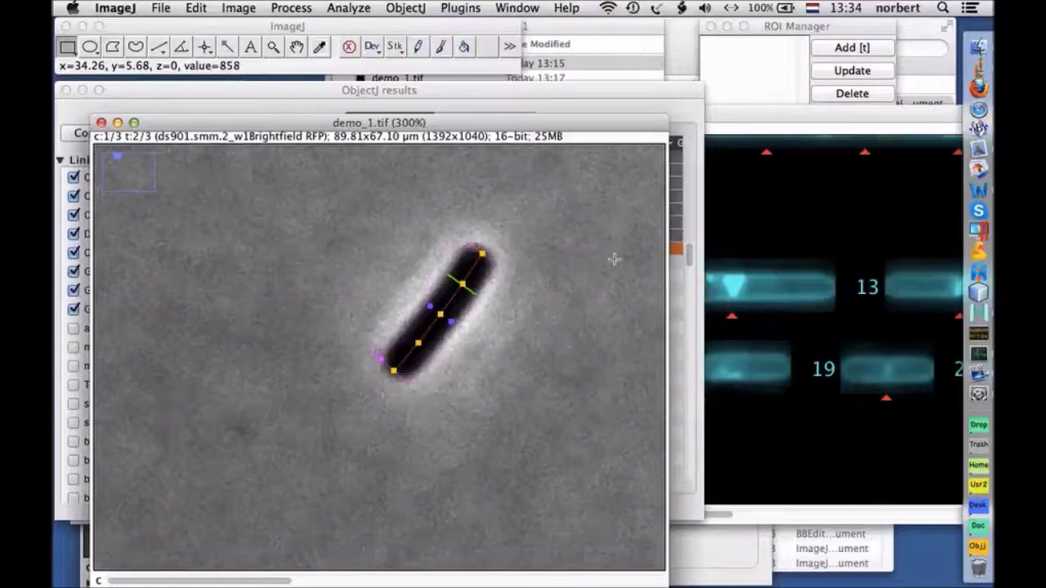
key("Right")
key("Right")
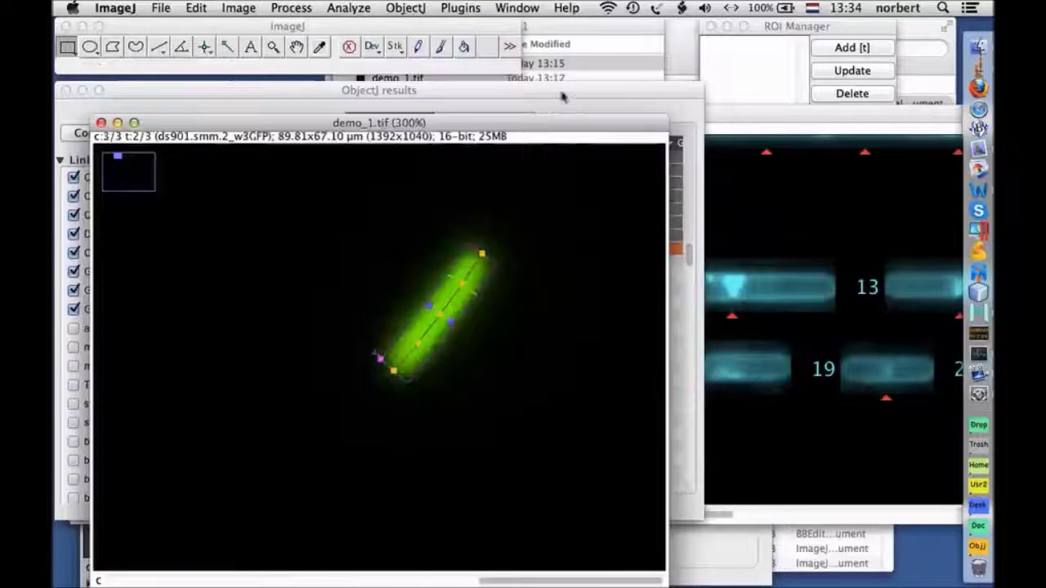
left_click(562, 97)
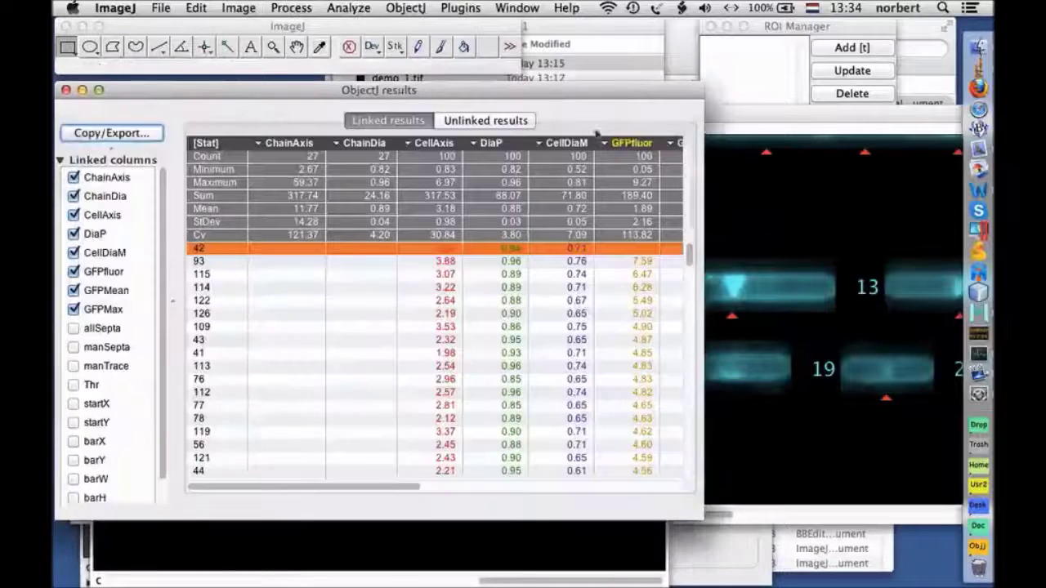
left_click(637, 143)
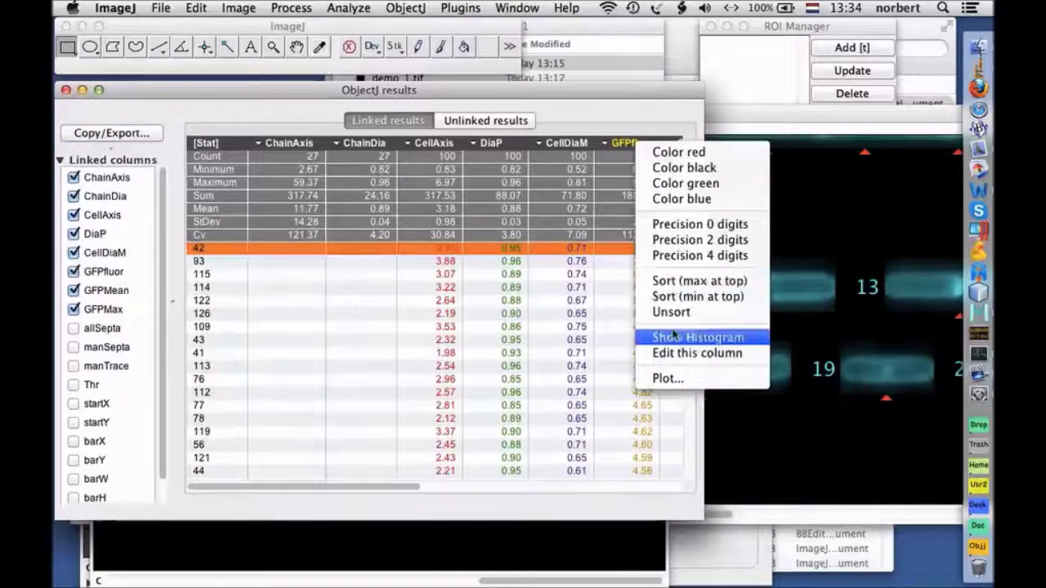
left_click(673, 335)
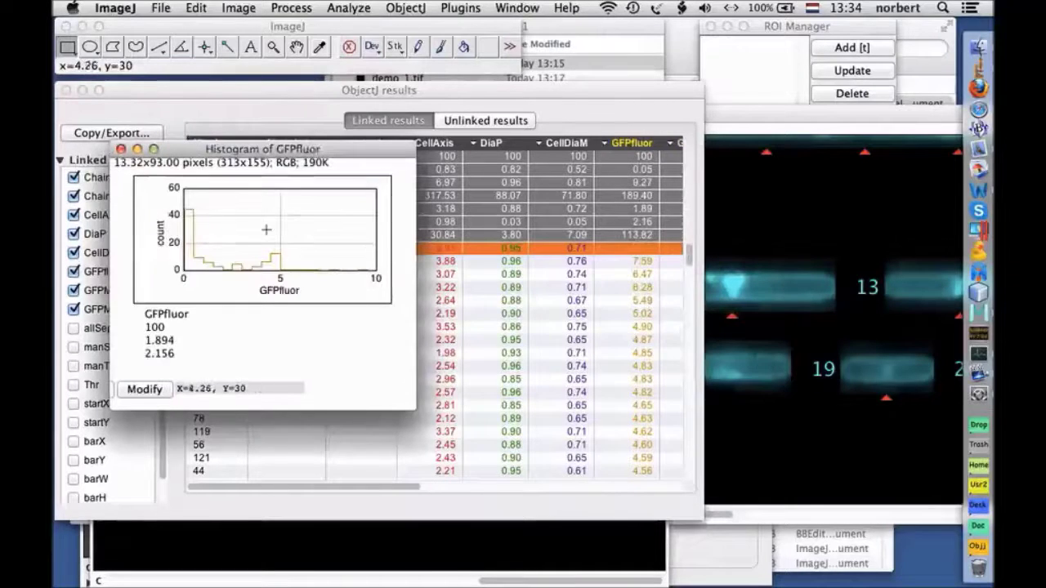